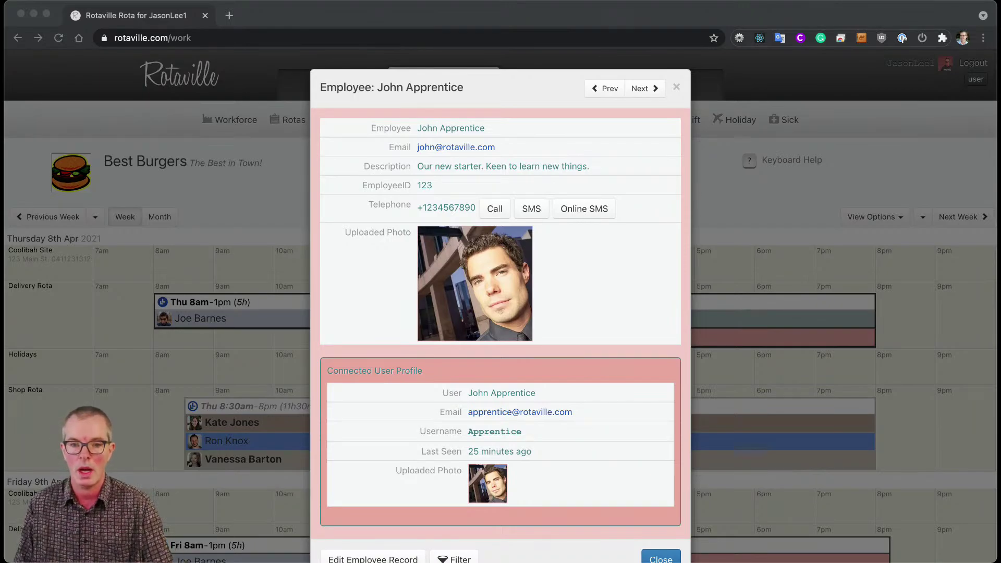
Close the open employee details and reopen them from the second employee on Thursday's 1pm-8pm Delivery Rota shift
left_click(575, 264)
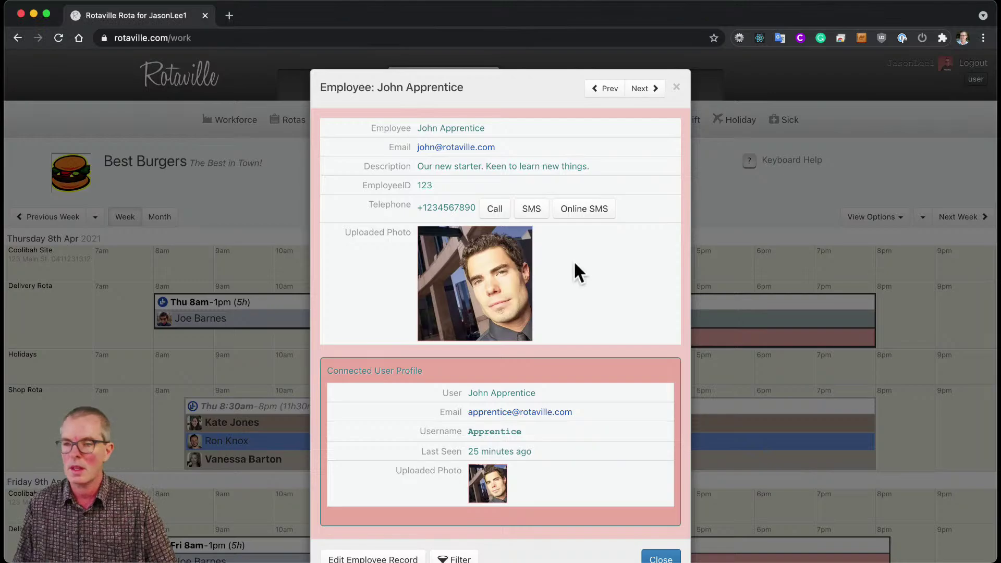
left_click(678, 89)
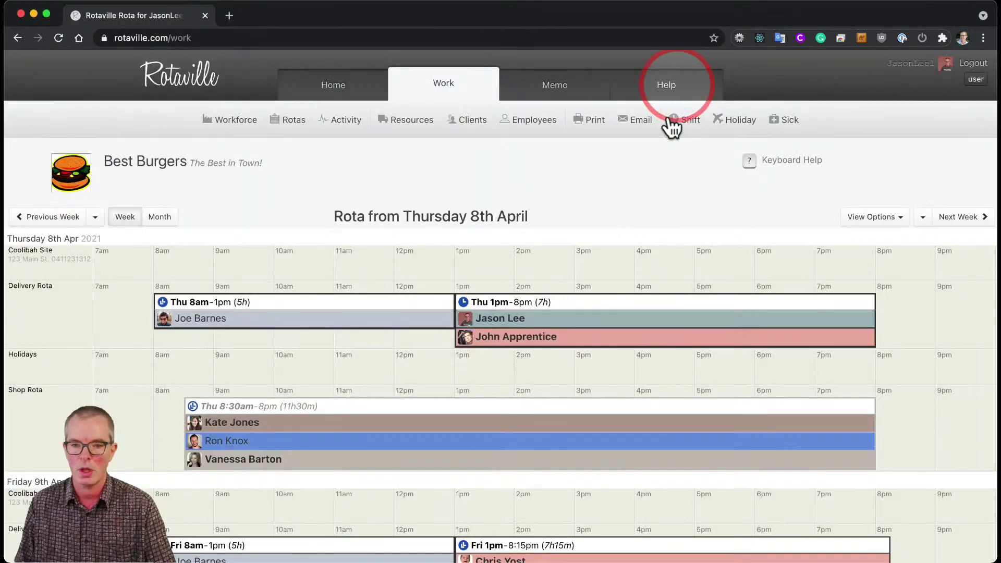
mouse_move(535, 318)
left_click(511, 347)
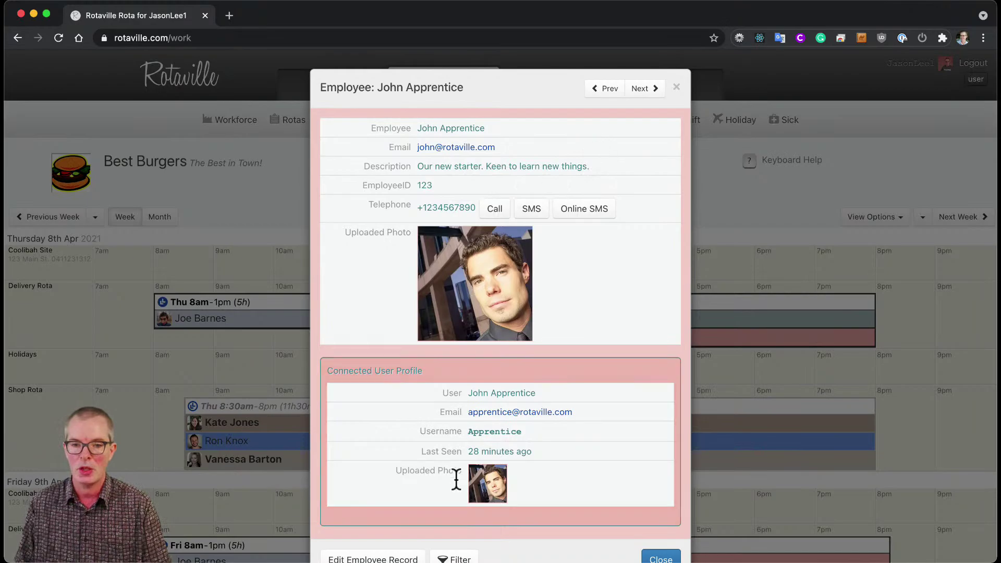
Edit the employee record, insert an empty line after "Our new starter." in the description, and update the record
scroll(459, 476, "down", 1)
left_click(381, 527)
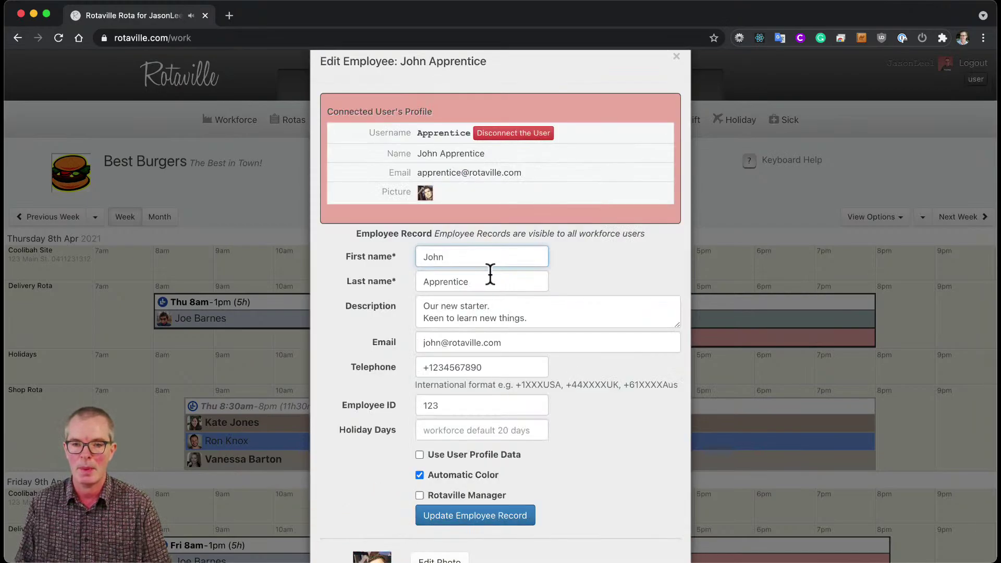
left_click(519, 306)
key("Return")
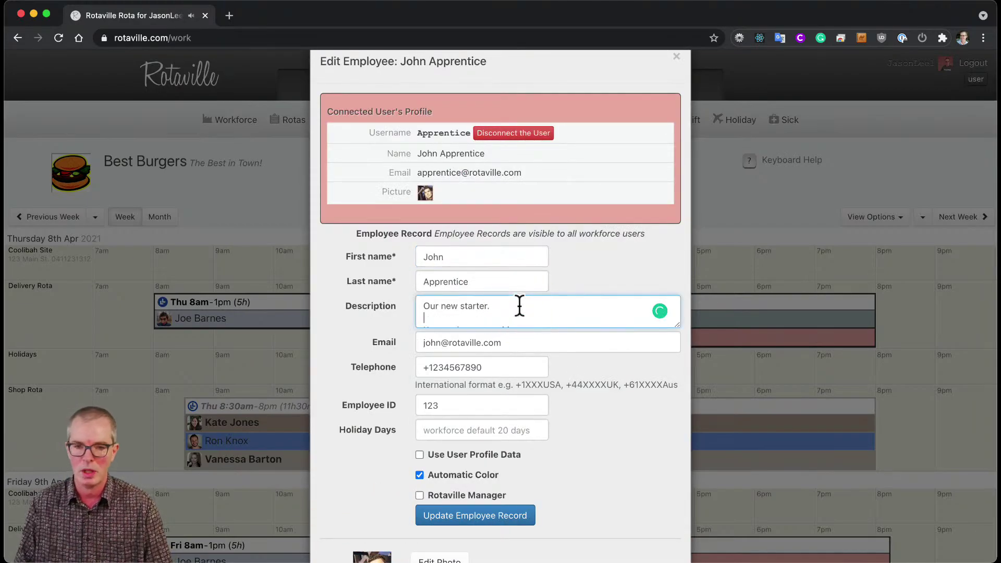
scroll(519, 308, "down", 2)
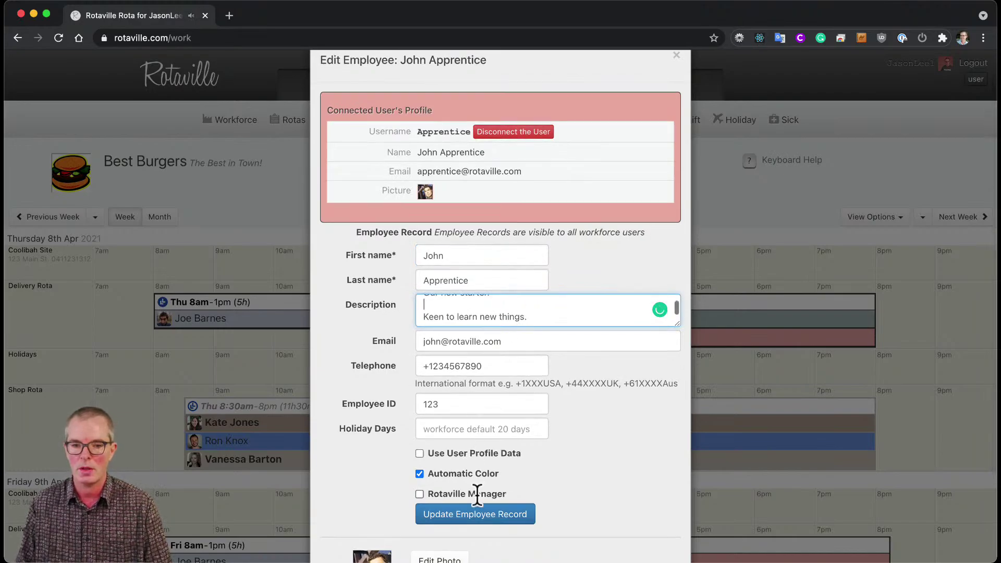
left_click(478, 515)
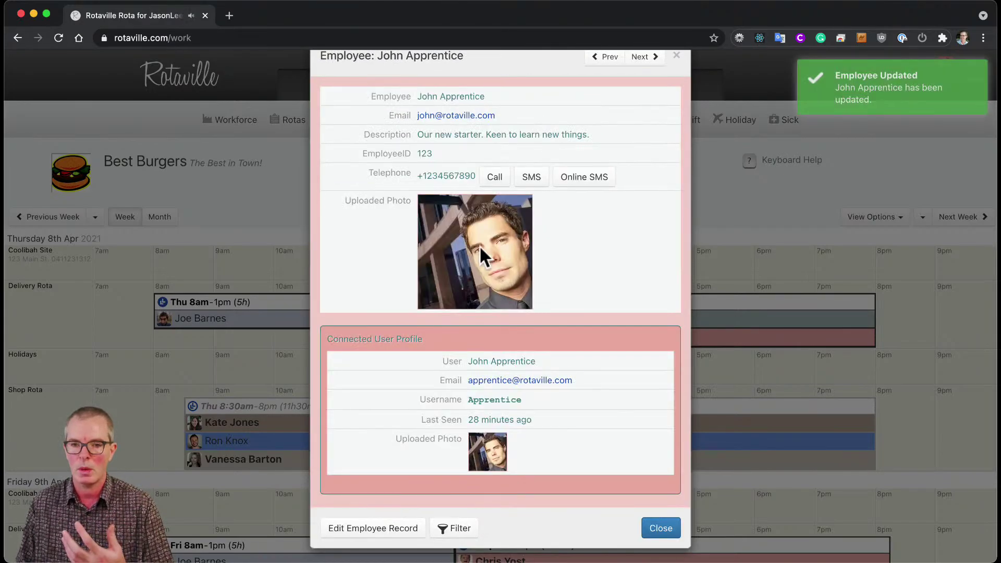
Review the description text in the updated employee details and close them
left_click_drag(421, 137, 589, 135)
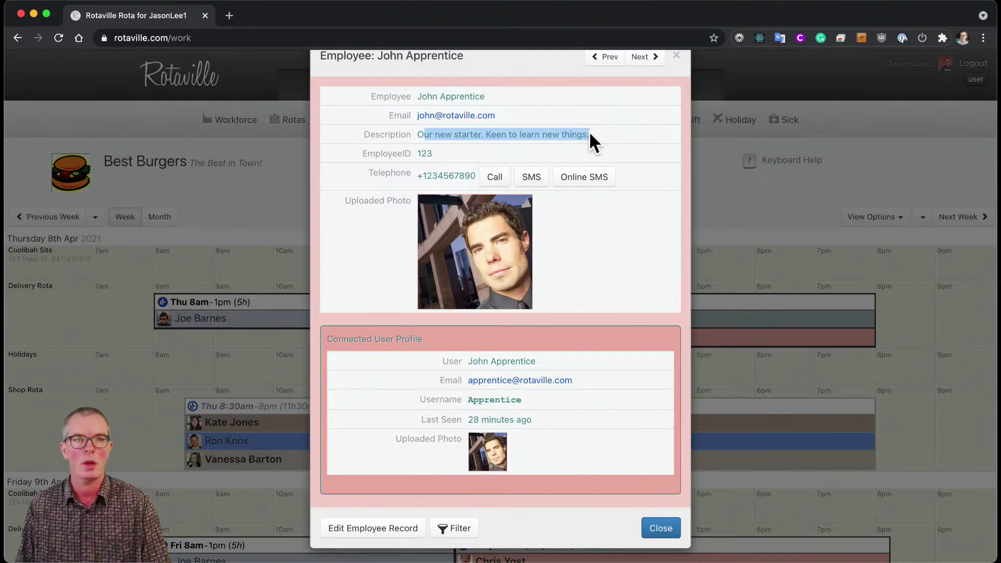
scroll(619, 137, "up", 1)
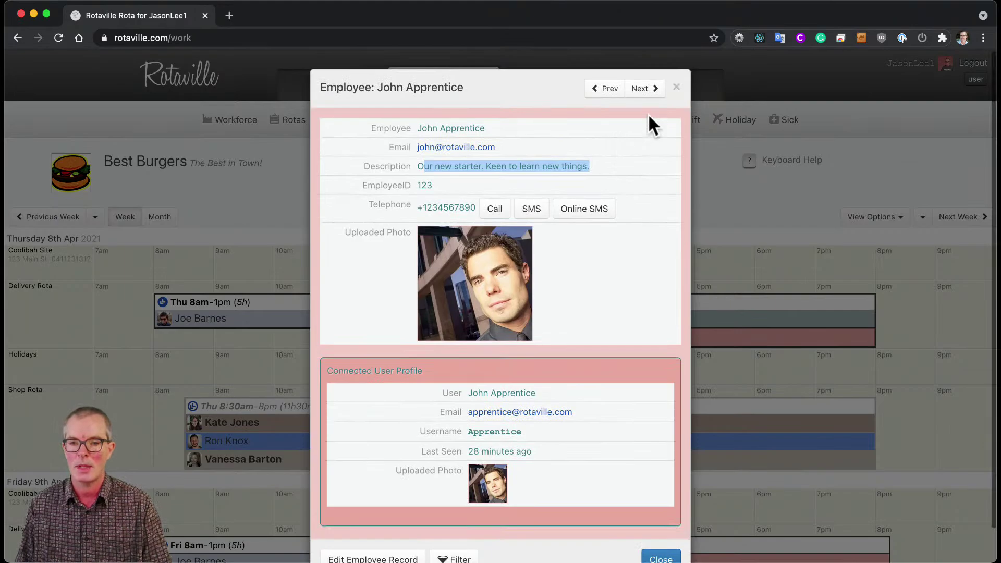
left_click(677, 87)
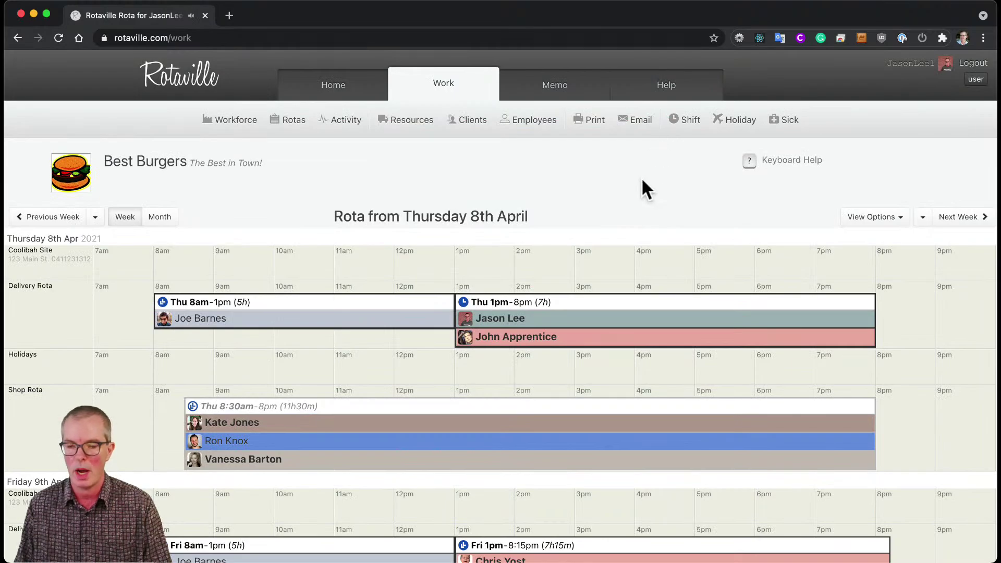
Browse forward and back through the individual employee records, starting from the third employee in the employee list, and close the details
left_click(545, 134)
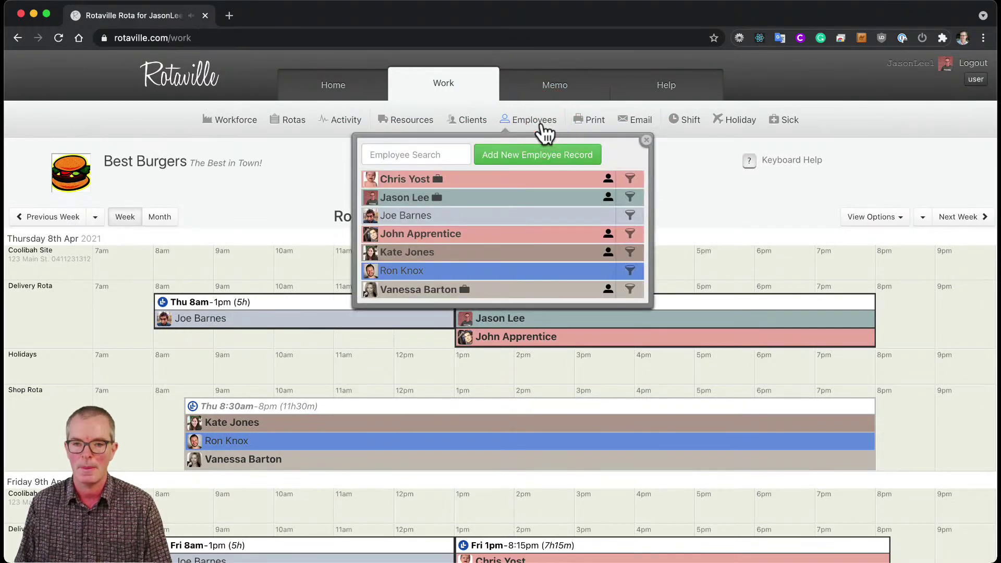
left_click(404, 218)
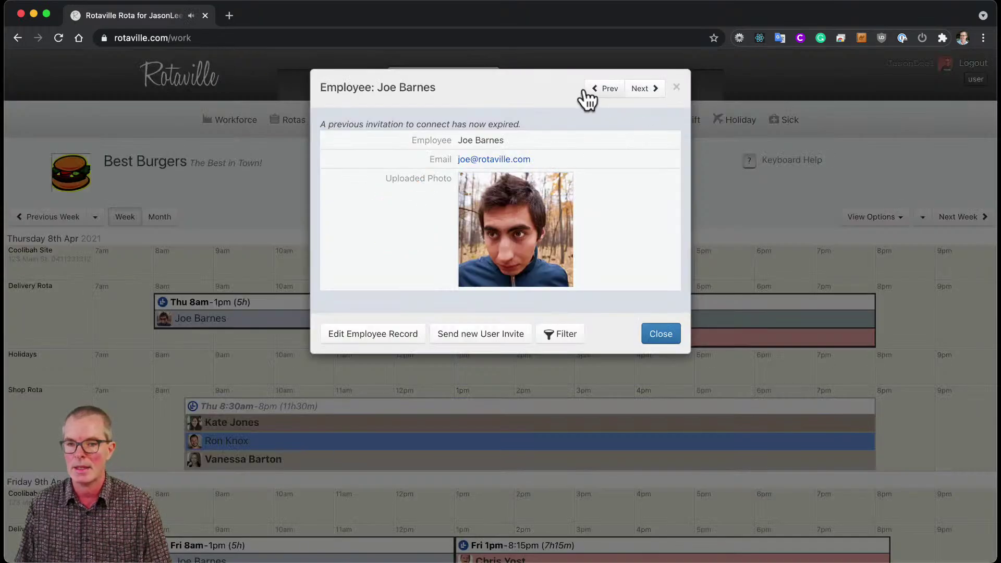
left_click(643, 90)
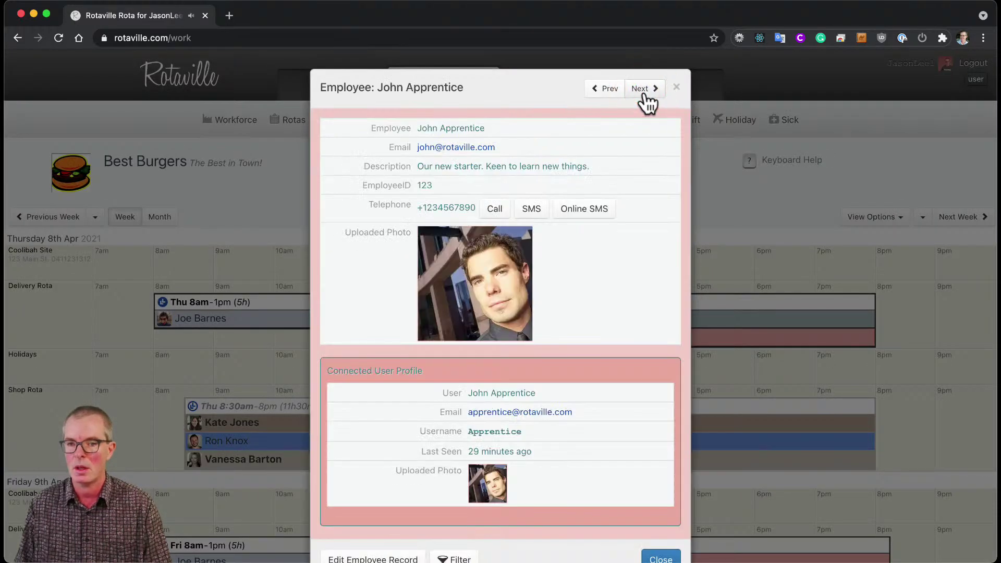
left_click(644, 94)
left_click(644, 94)
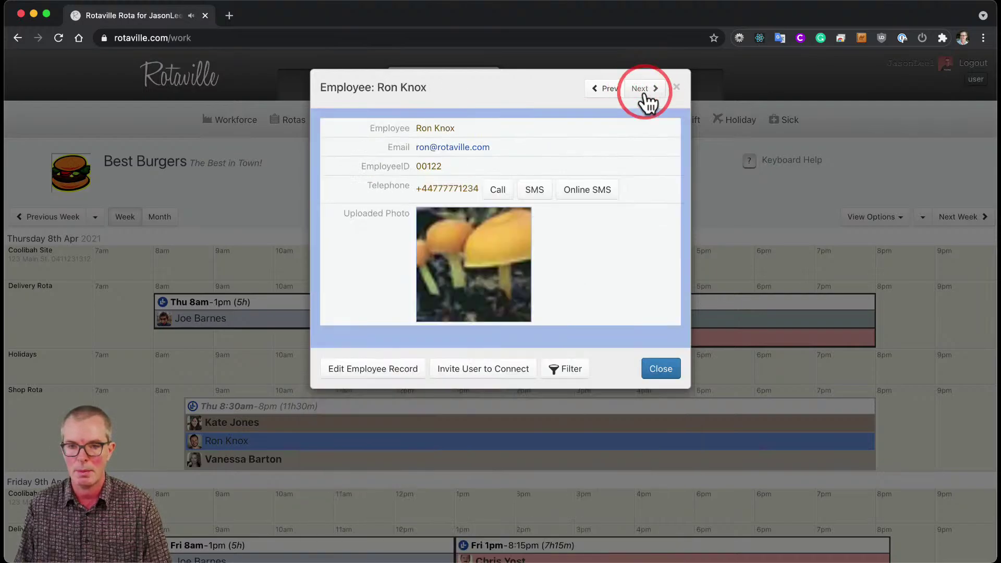
left_click(644, 94)
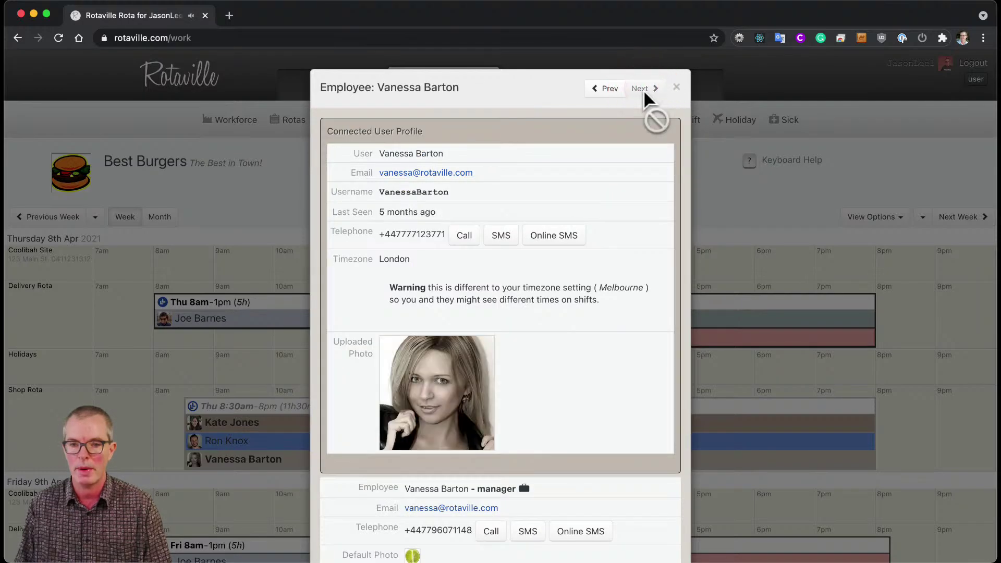
left_click(603, 89)
left_click(604, 88)
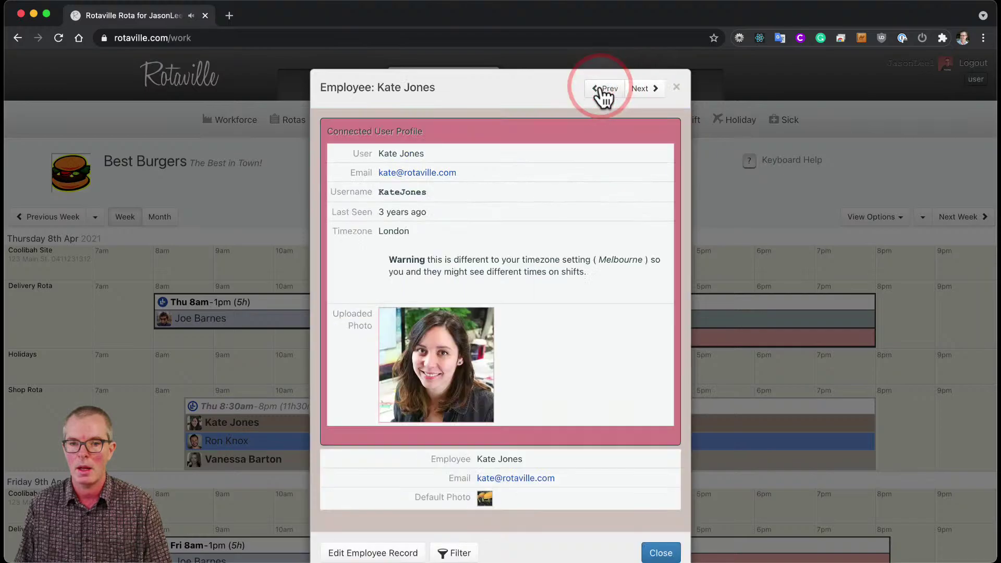
left_click(602, 89)
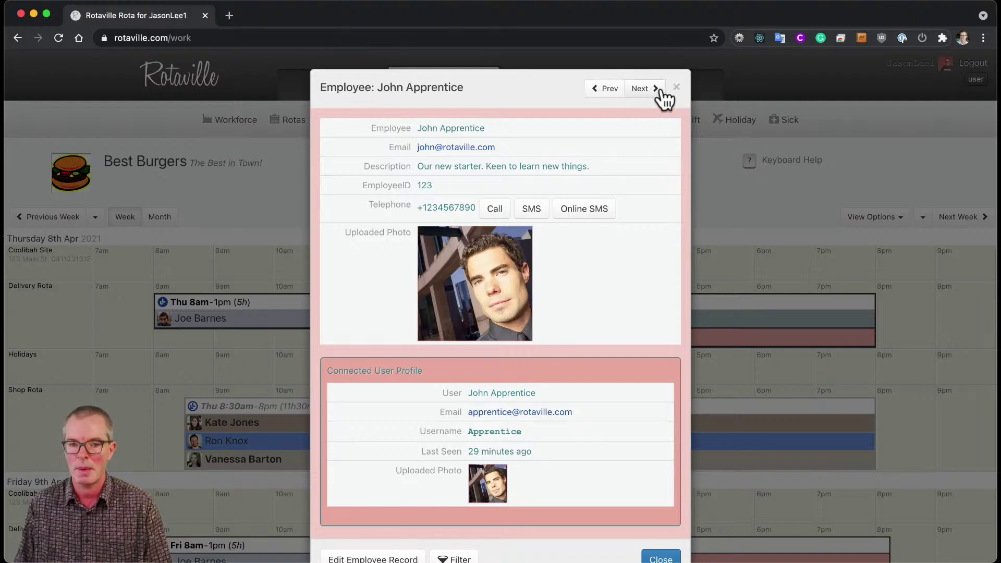
left_click(677, 87)
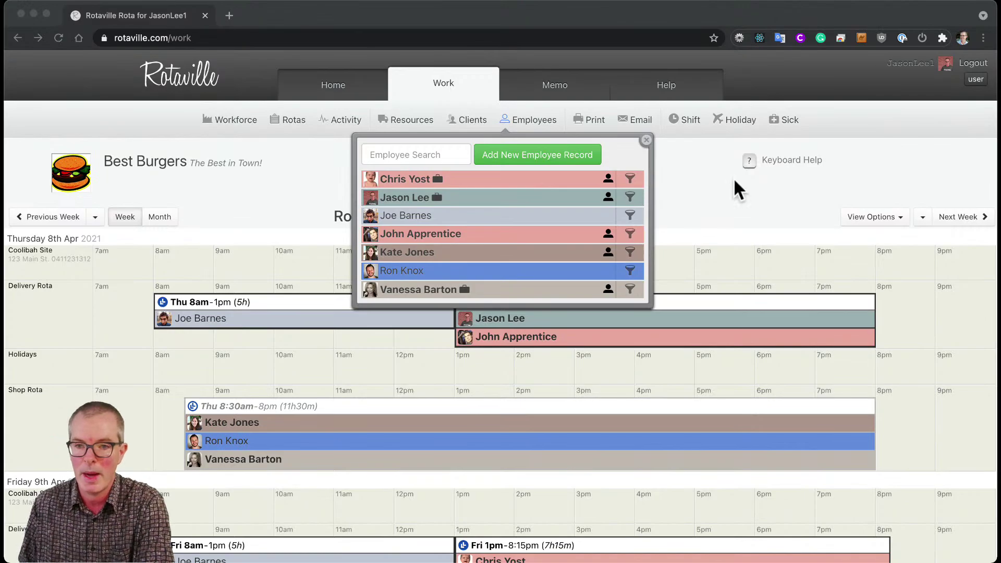
Examine the Print & Export options for the schedule, resource list, shift, holiday, Shift Details CSV and rota reports, and close the dialog
left_click(589, 120)
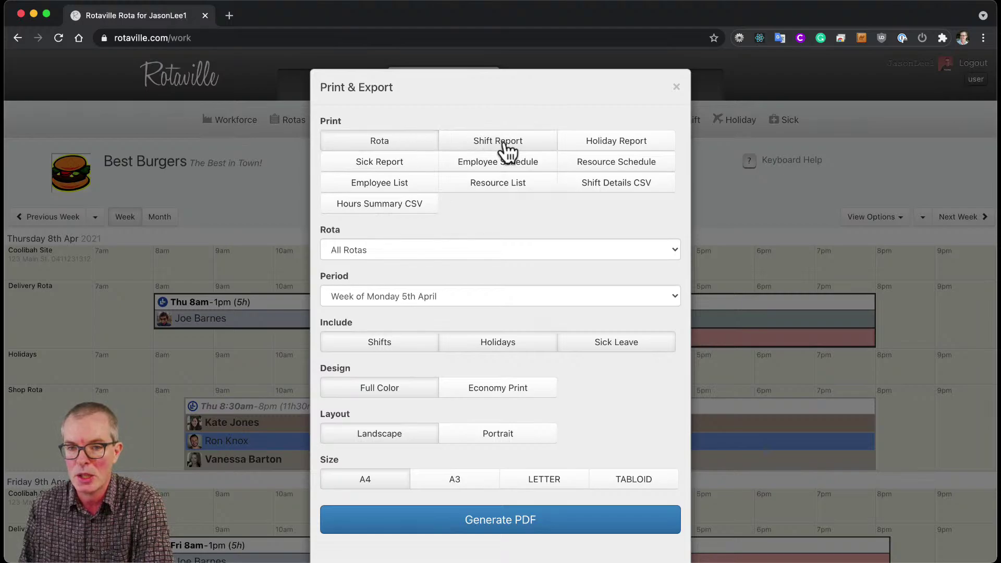
left_click(386, 166)
left_click(469, 167)
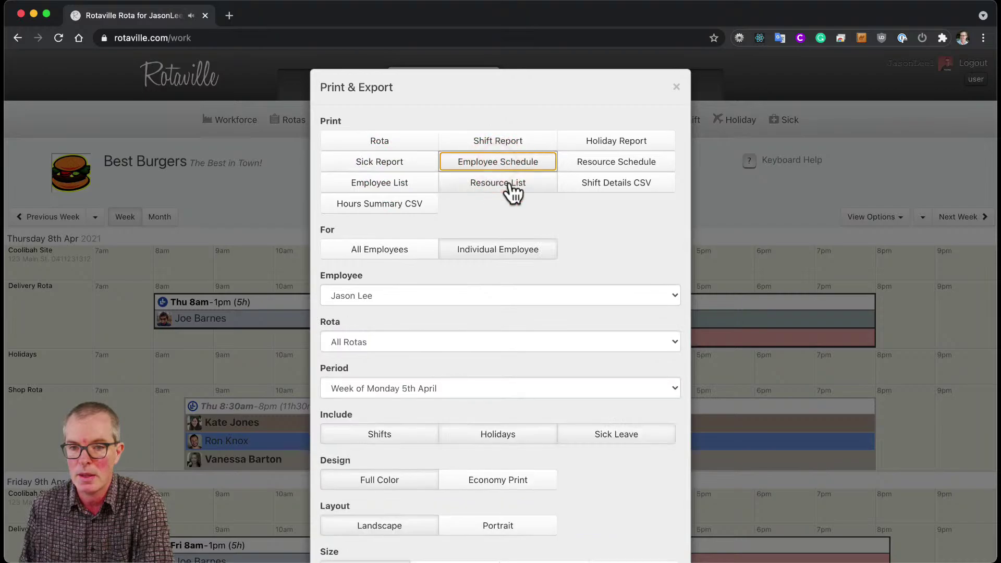
left_click(510, 185)
left_click(511, 140)
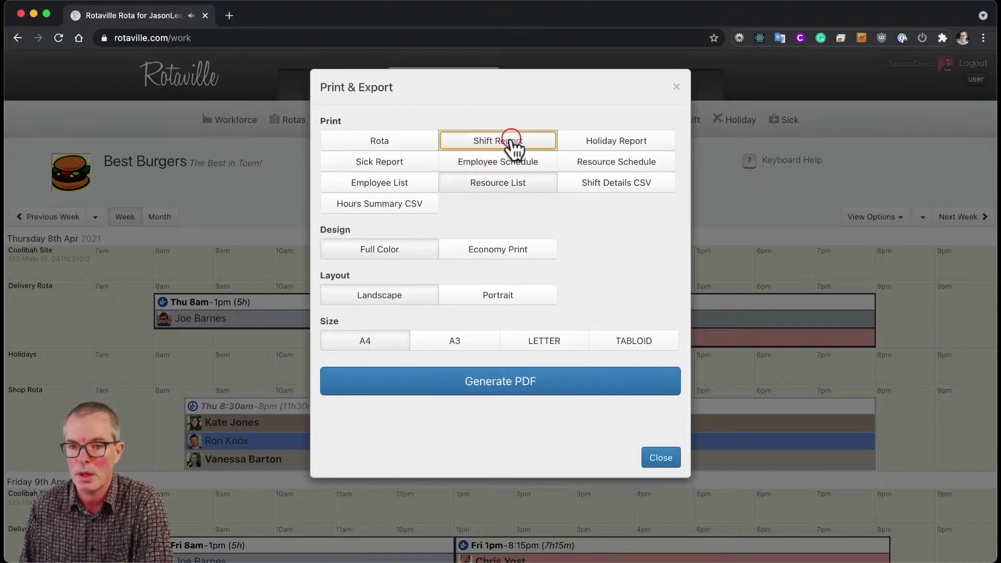
left_click(395, 145)
left_click(610, 147)
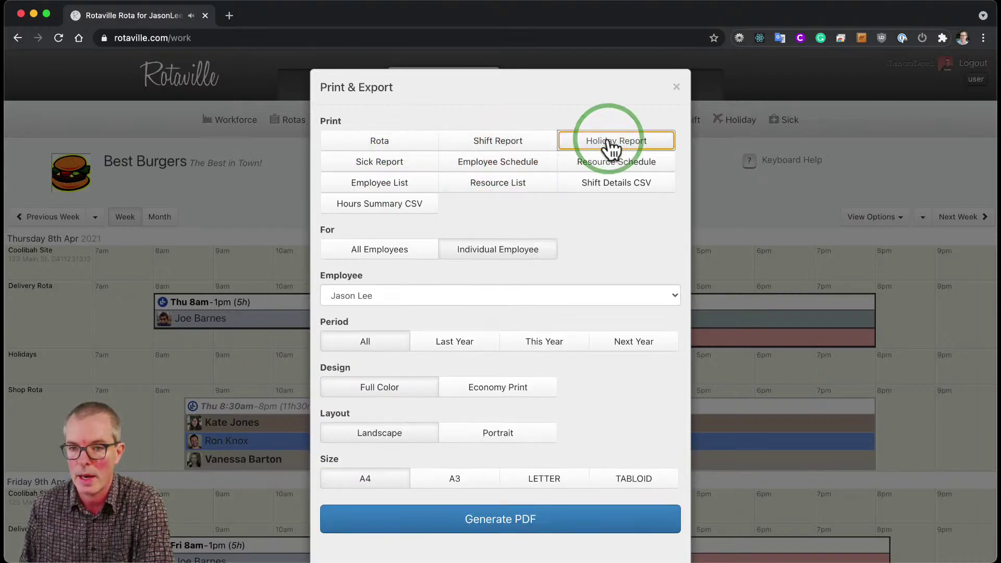
left_click(604, 197)
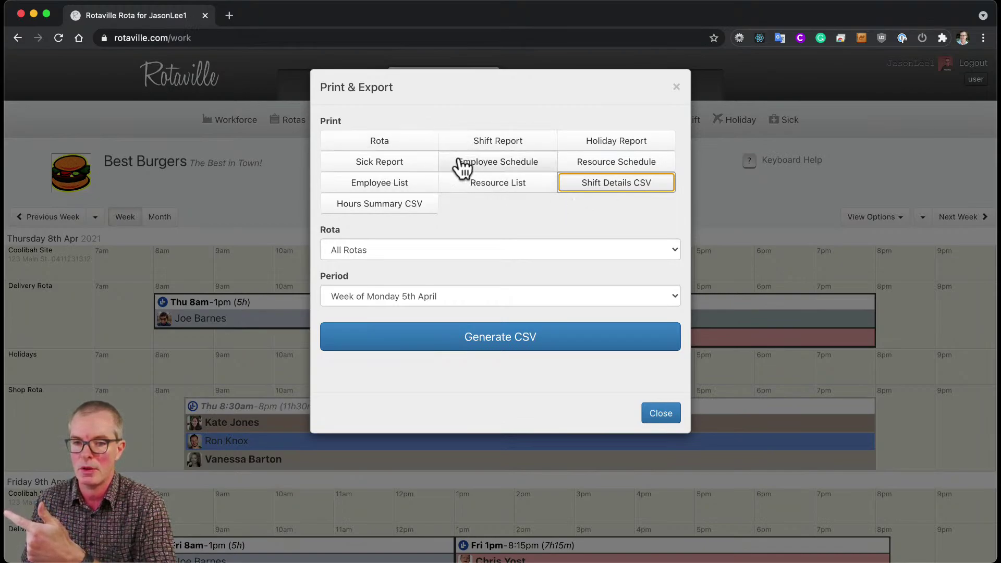
left_click(409, 146)
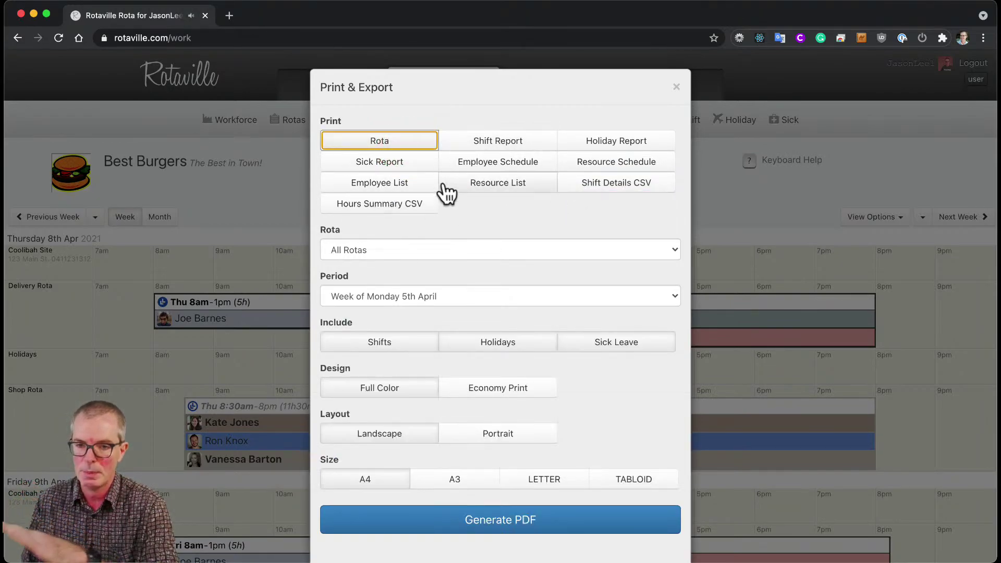
left_click(676, 87)
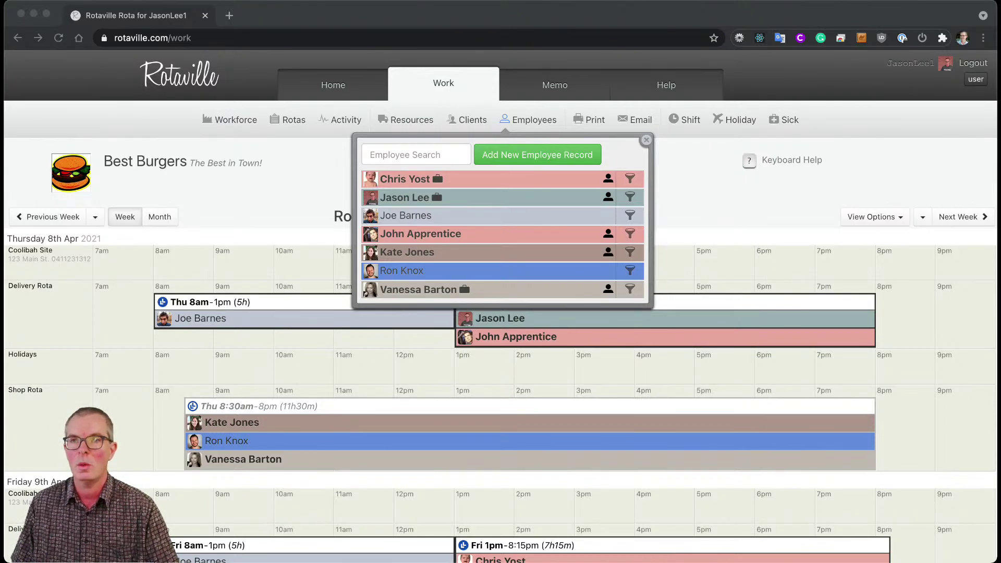
Close the employee list and look over the weekly rota from Thursday 8th April, including the shift details and available shift actions
left_click(647, 141)
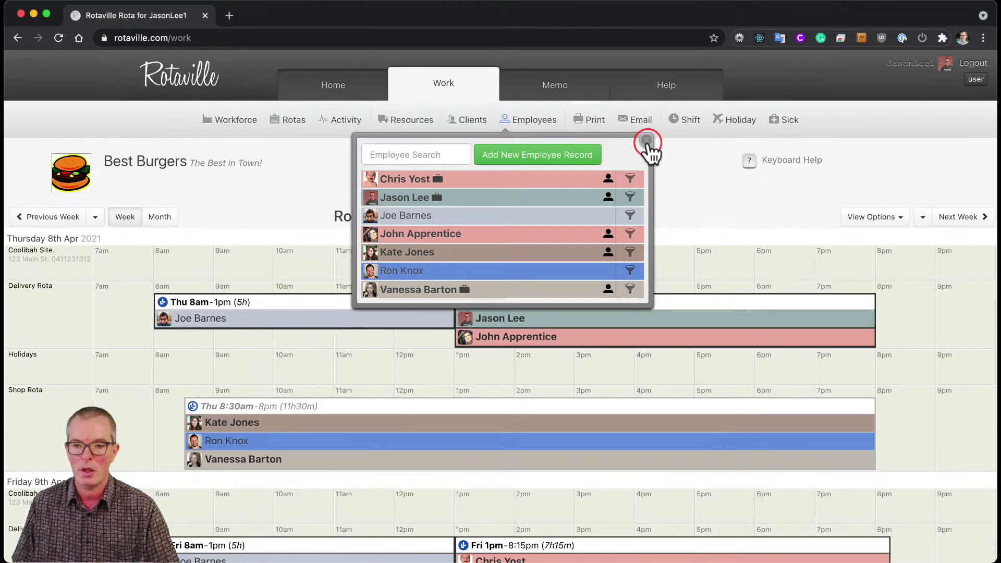
scroll(500, 208, "down", 4)
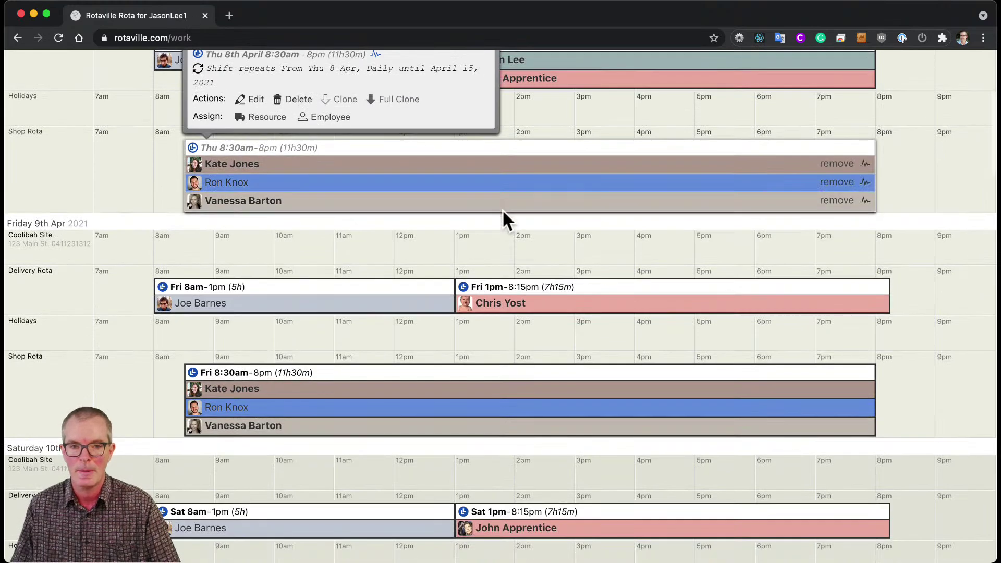
scroll(503, 208, "up", 4)
mouse_move(362, 244)
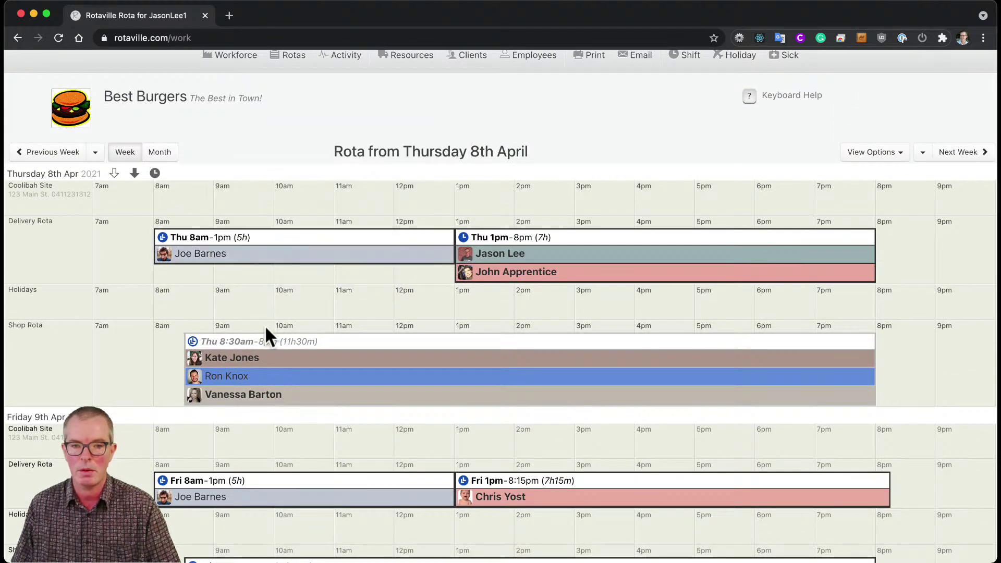
mouse_move(282, 372)
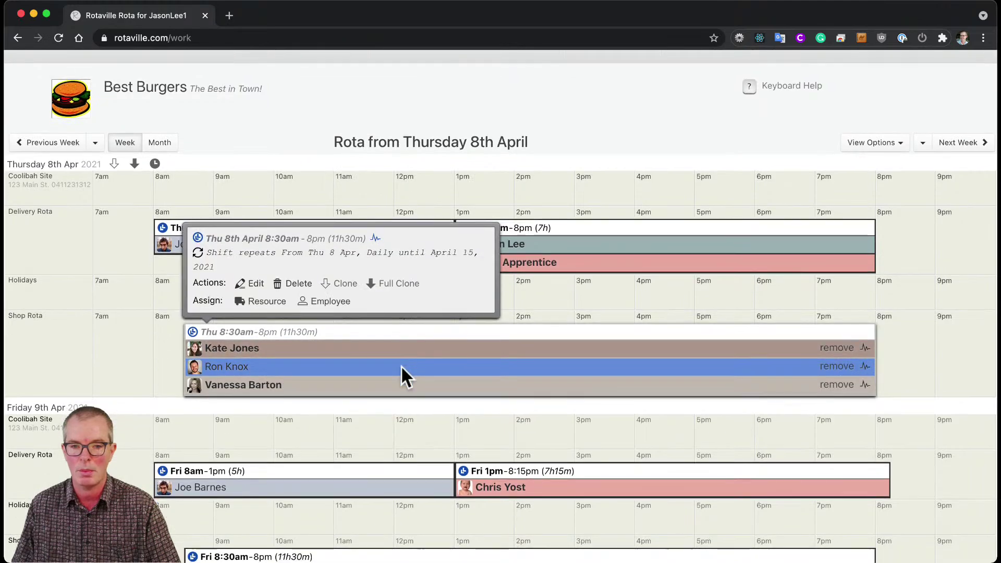
scroll(402, 375, "down", 3)
scroll(402, 375, "down", 3)
scroll(402, 375, "up", 8)
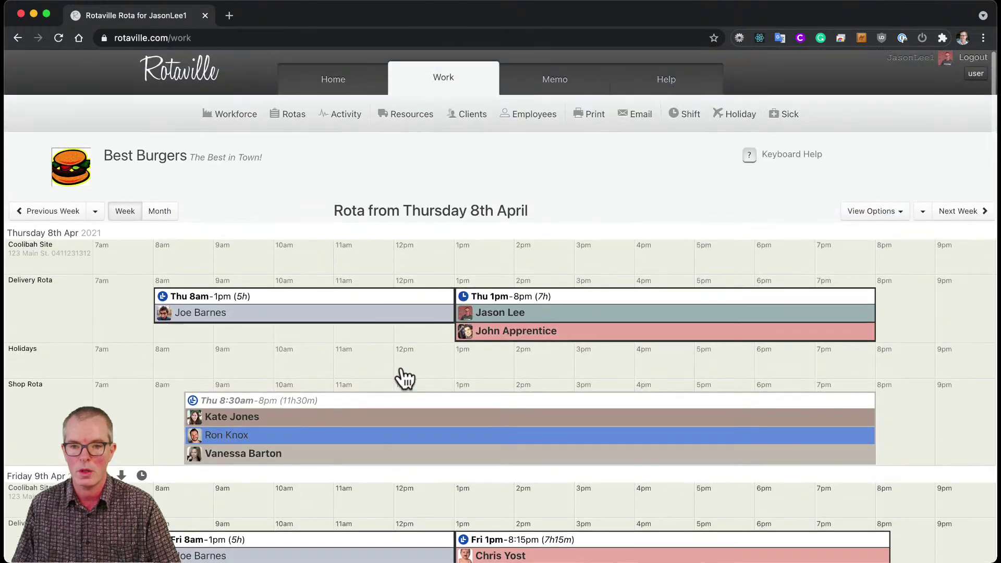
mouse_move(500, 319)
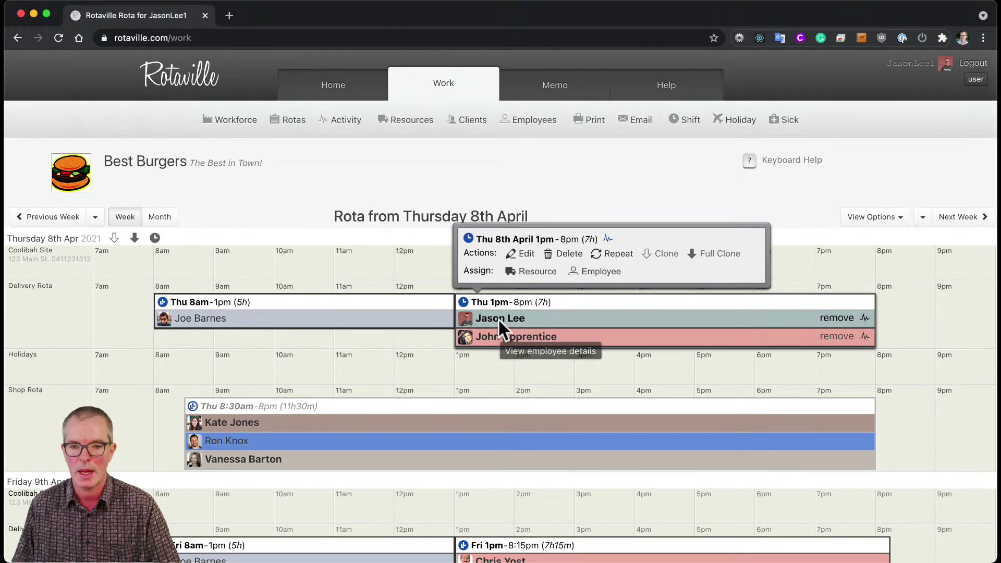
Open the employee list, check which employees have manager and connected-user markers, and close the list
left_click(524, 121)
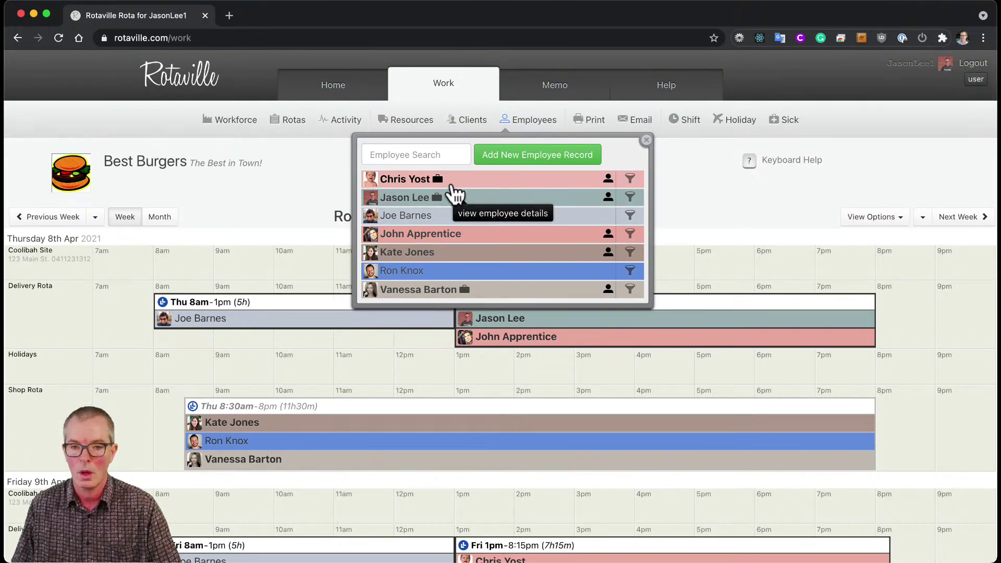
mouse_move(469, 296)
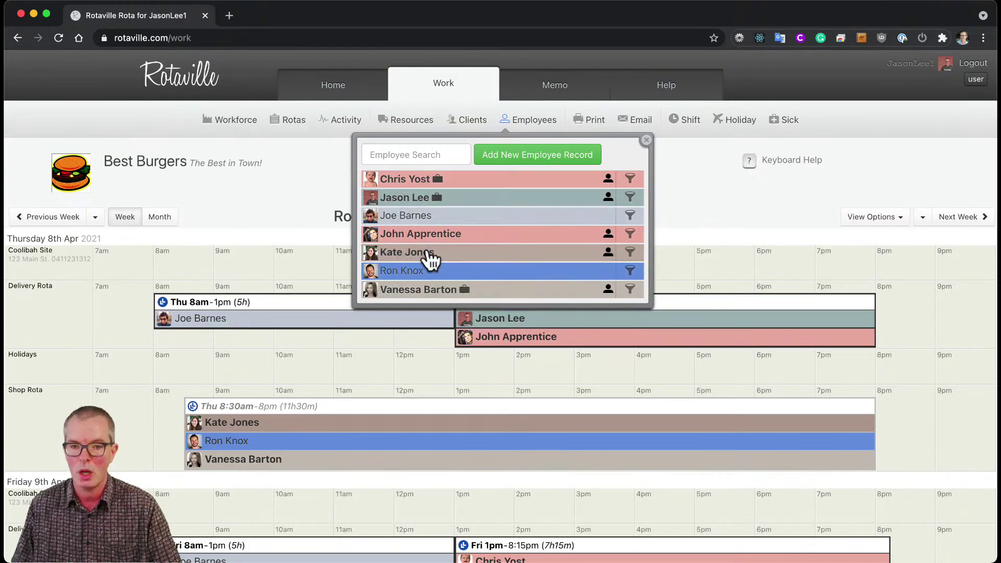
left_click(644, 141)
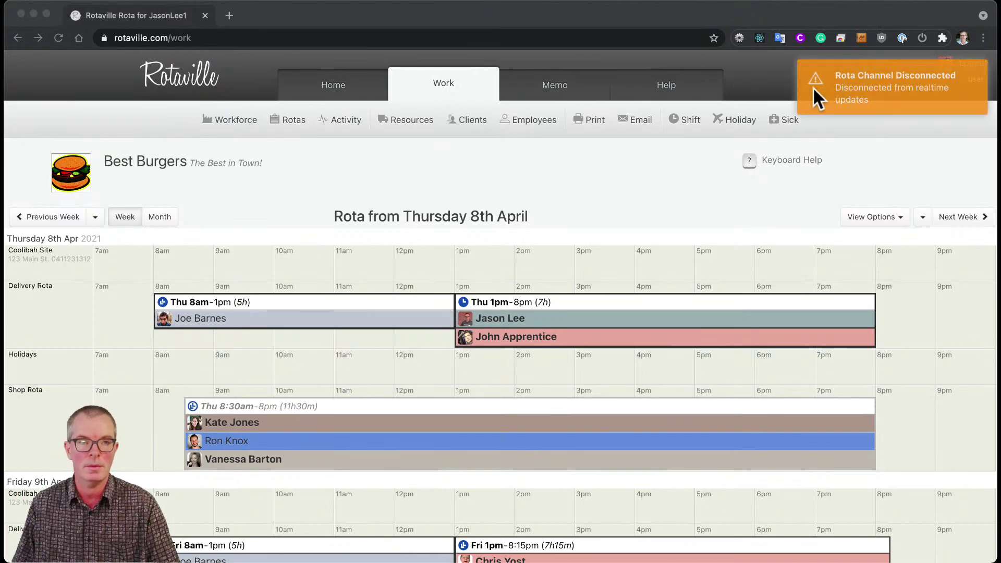
left_click(663, 167)
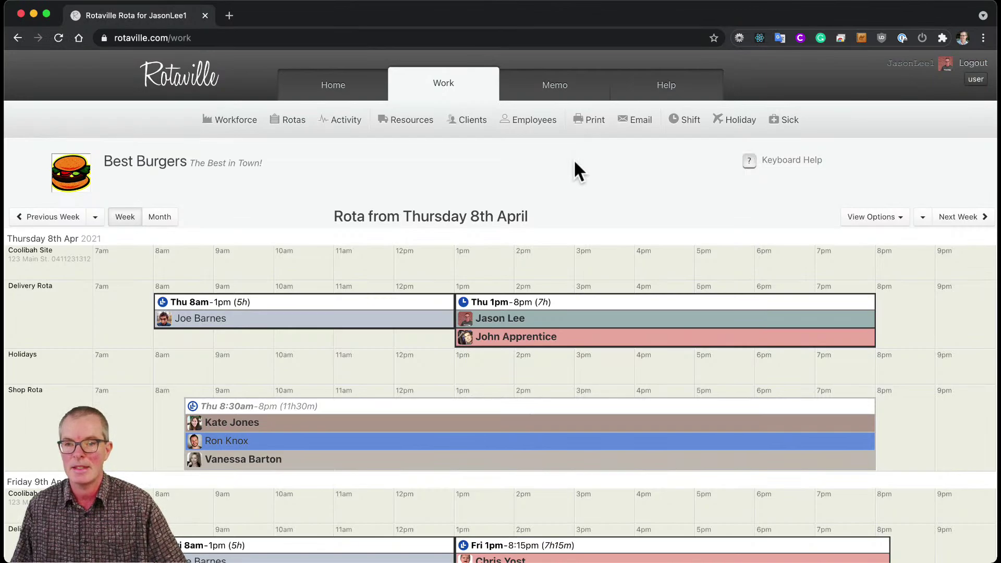
left_click(522, 171)
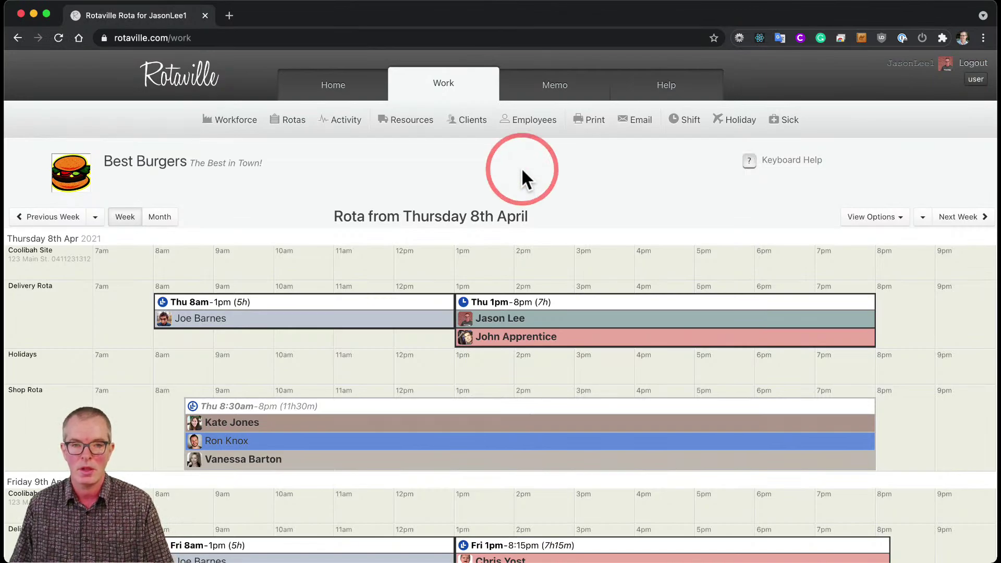
key("super+r")
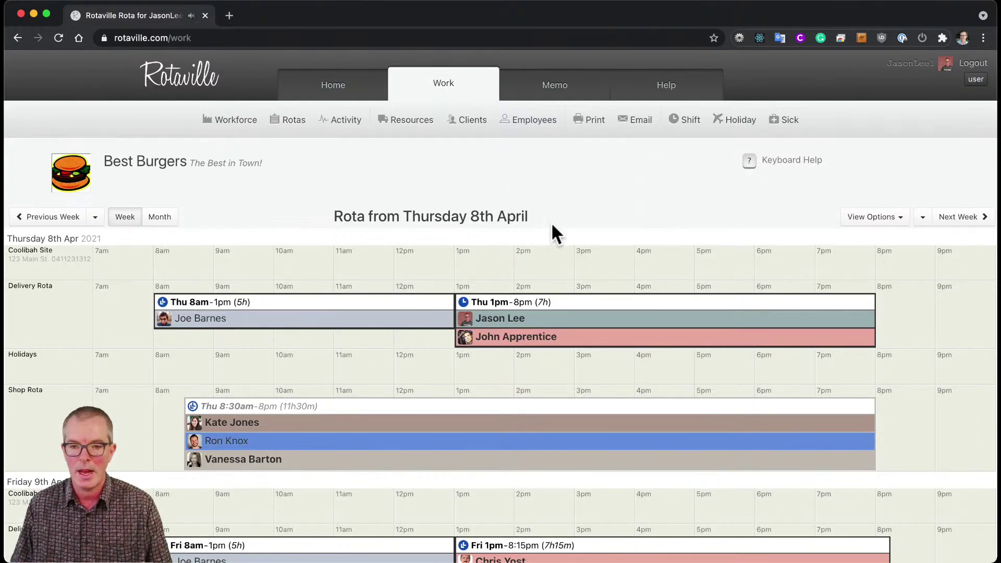
Open for editing the employee record of the second person on the Thursday 8th April 1pm-8pm Delivery Rota shift
left_click(516, 305)
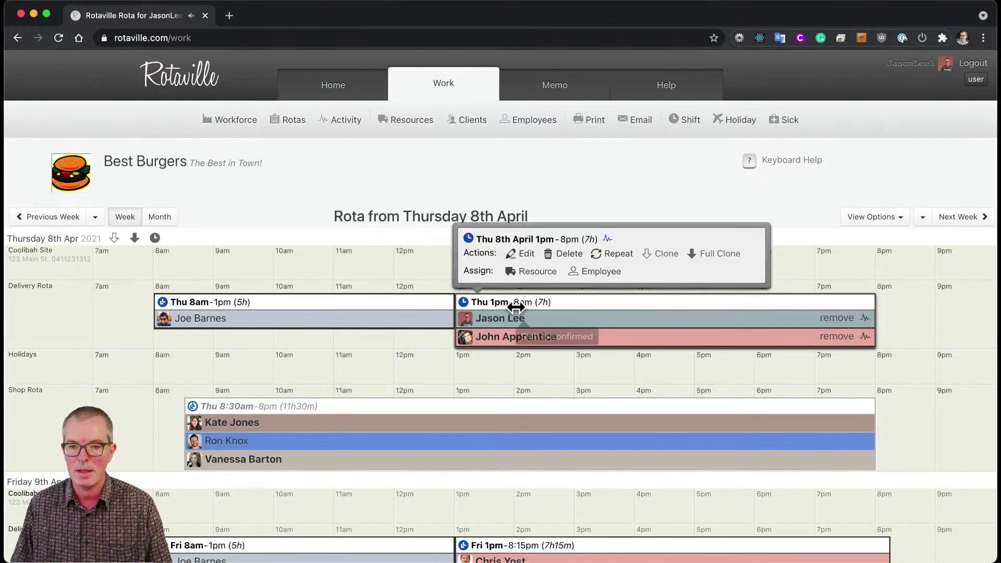
left_click(505, 337)
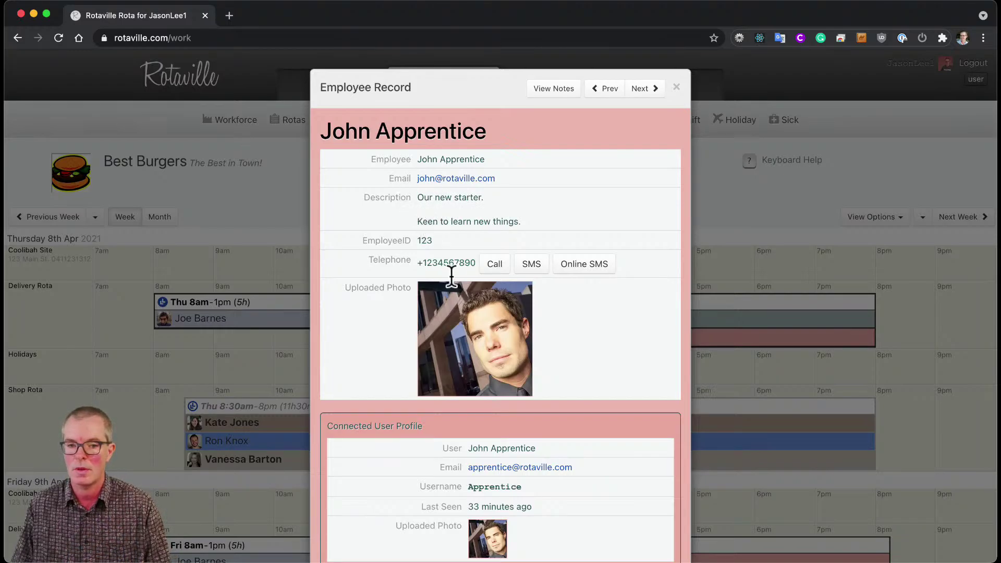
scroll(449, 274, "down", 3)
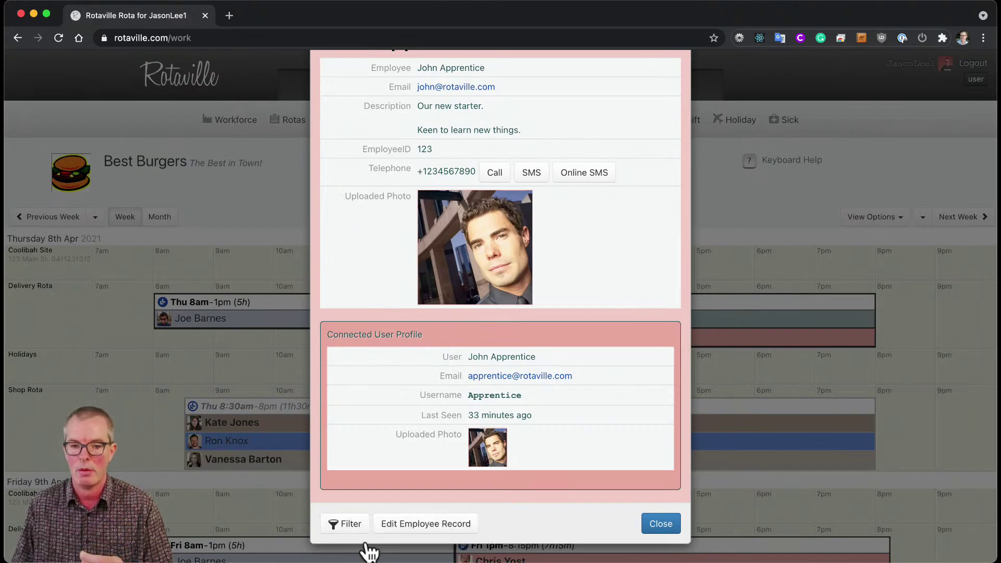
left_click(423, 524)
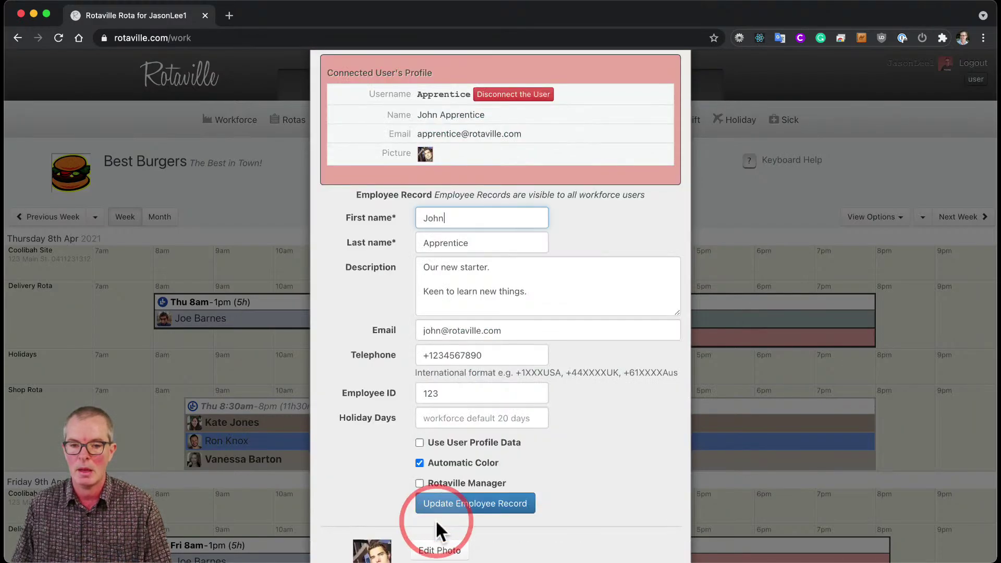
Append "Please be helpful and help him as much as you can." on a new line of the employee's description and update the record
left_click(546, 298)
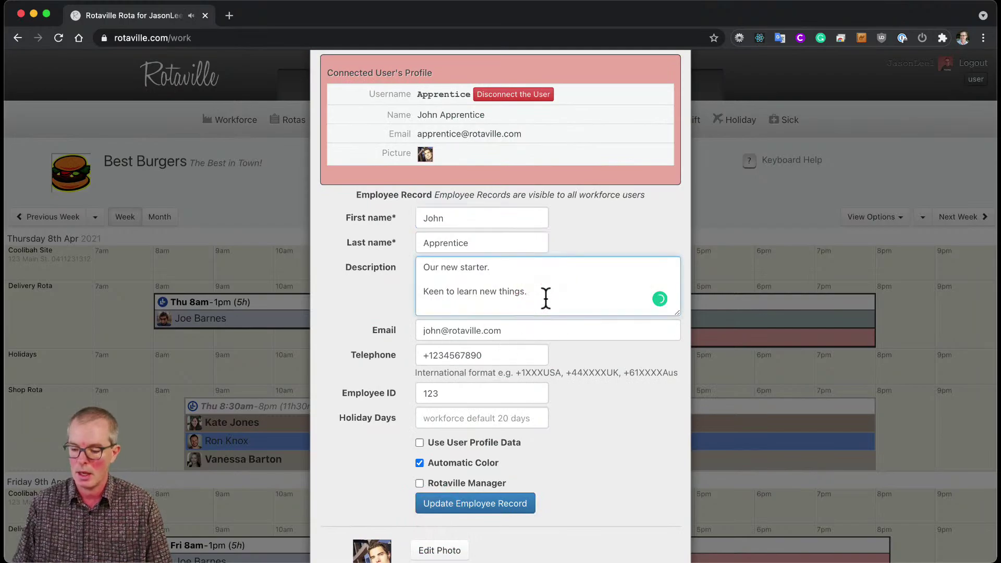
key("Return")
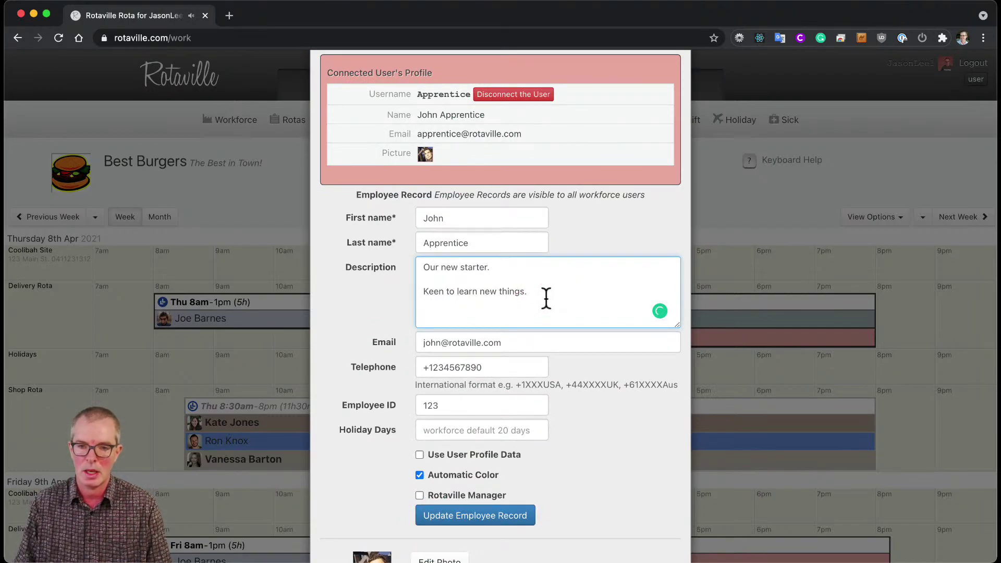
type("Please")
type("be ")
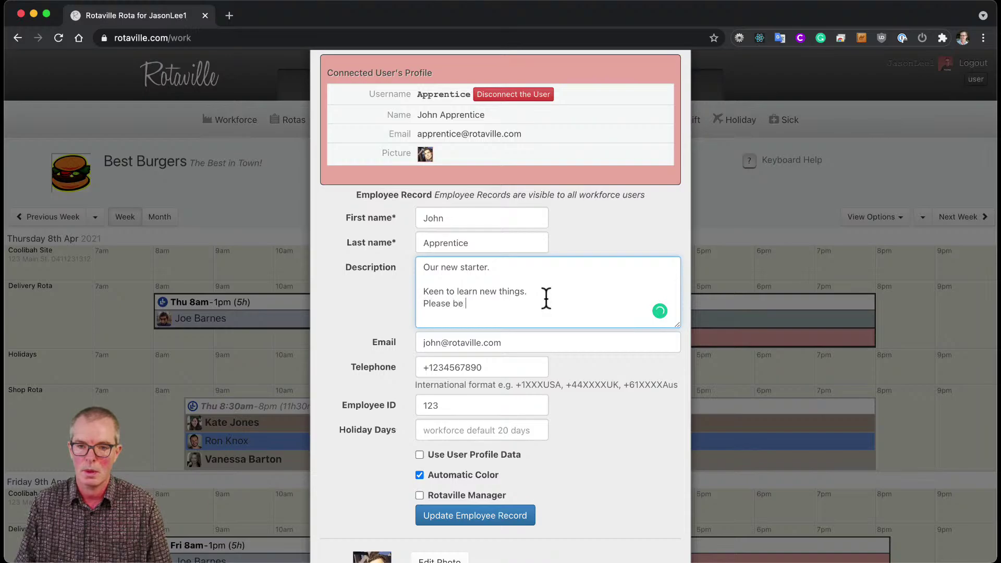
type("helpful and help him as much as you")
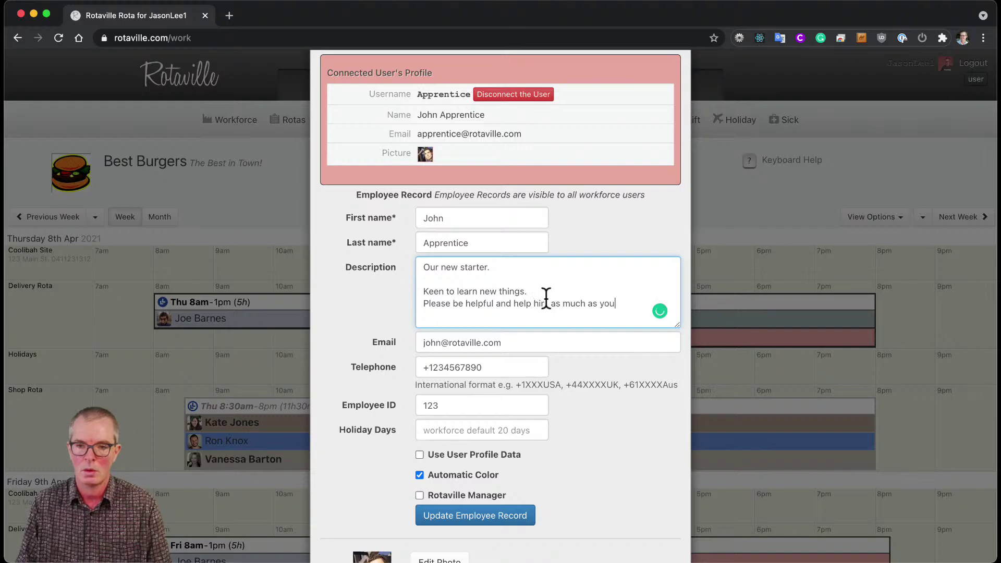
key("Return")
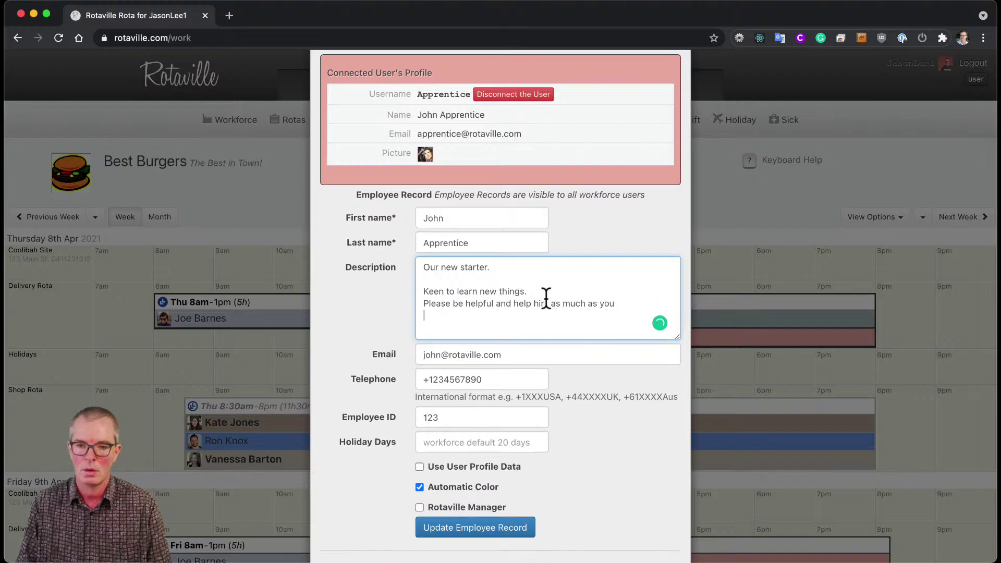
type("can.")
key("Return")
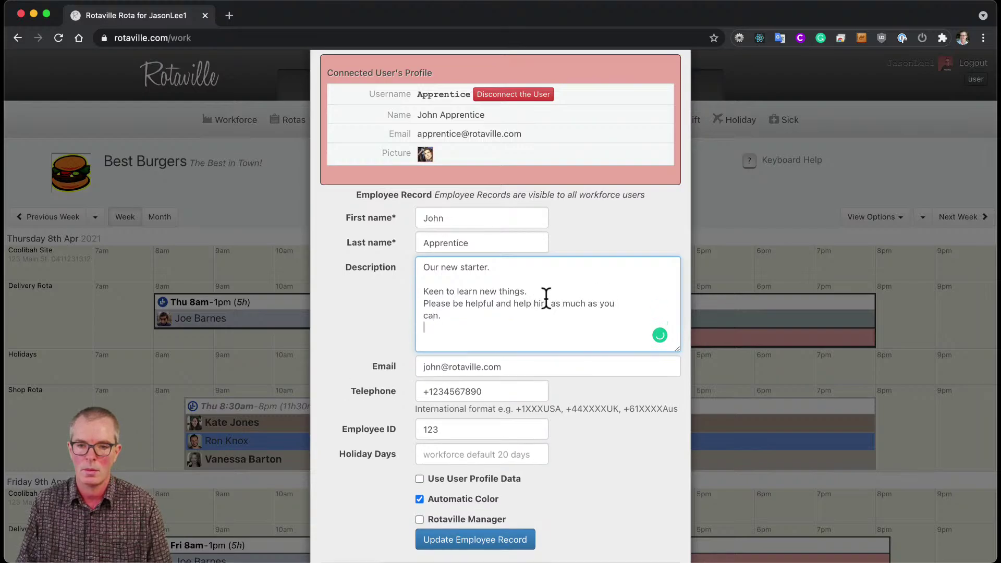
left_click(493, 540)
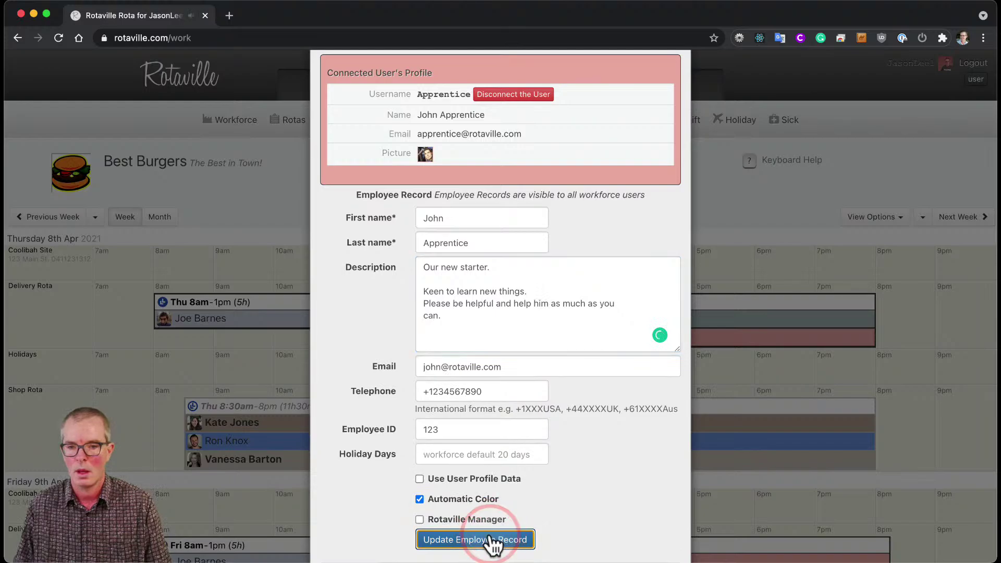
scroll(508, 237, "up", 1)
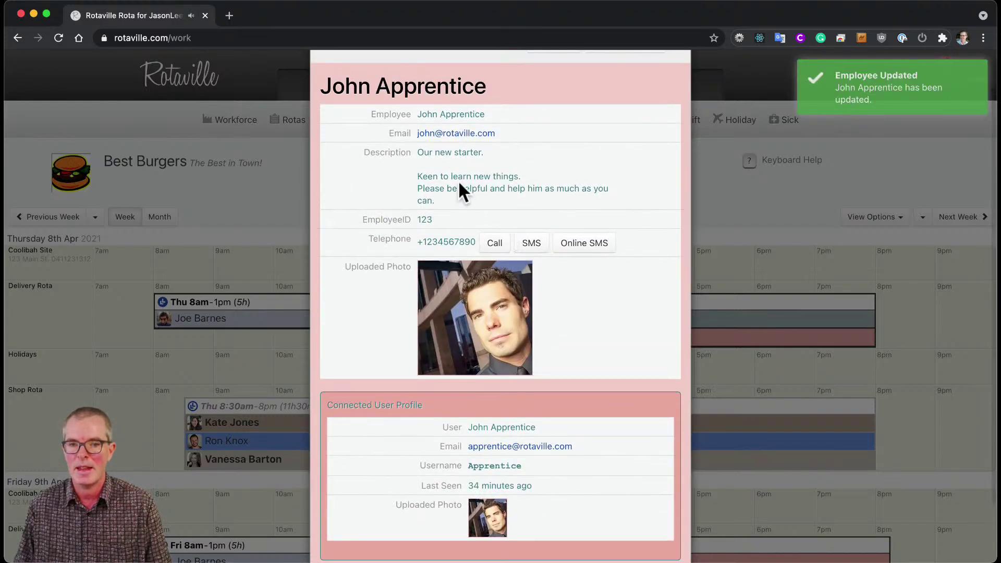
scroll(447, 185, "up", 2)
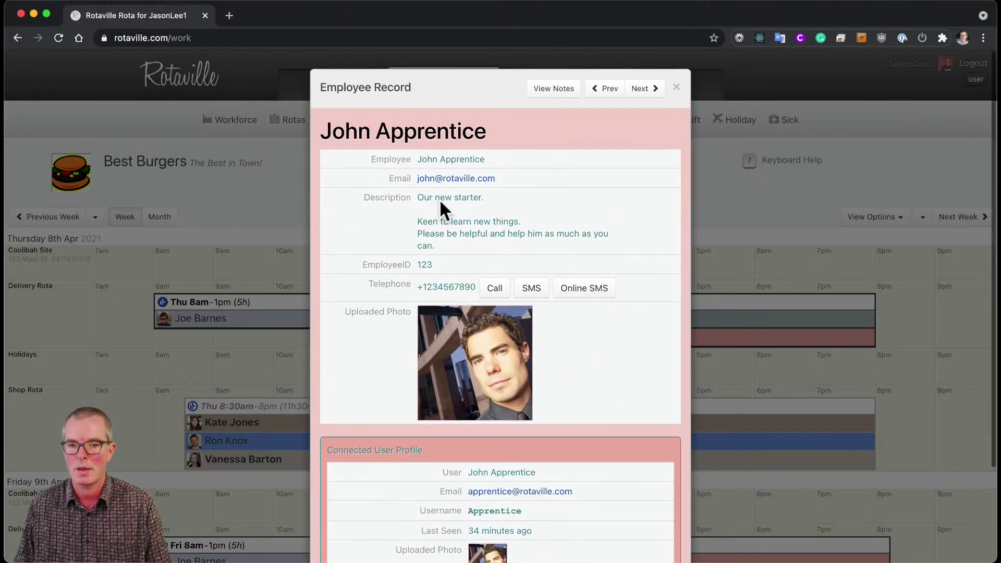
Create the note "(first name) has recently started and needs training on all systems before being assigned to work on his own." and start another note
left_click(554, 94)
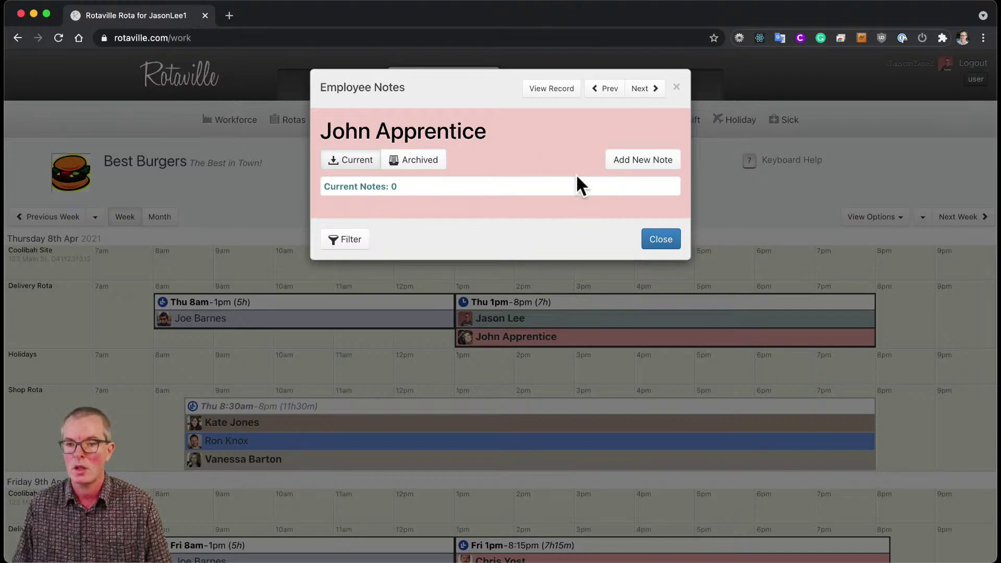
left_click(619, 172)
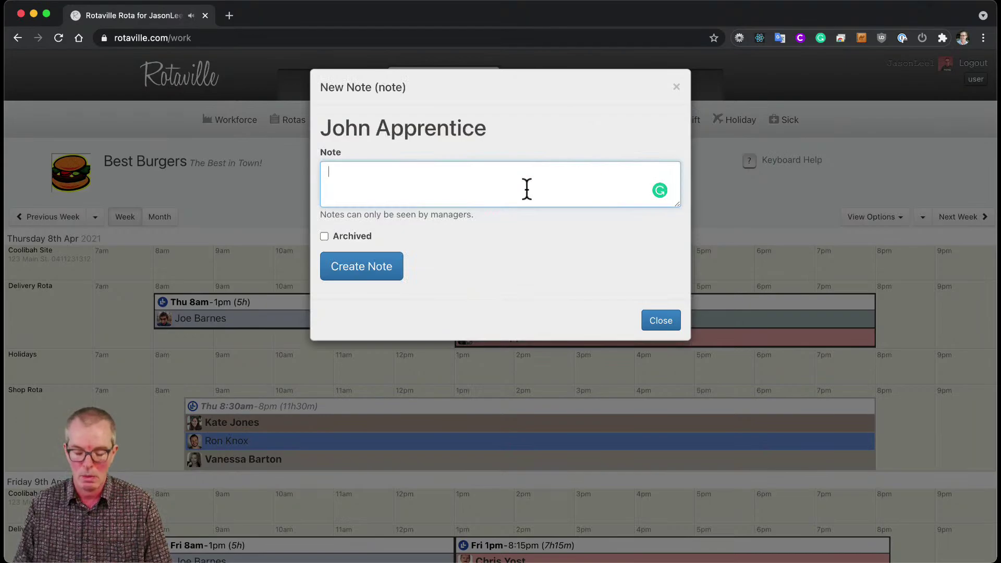
type("John ")
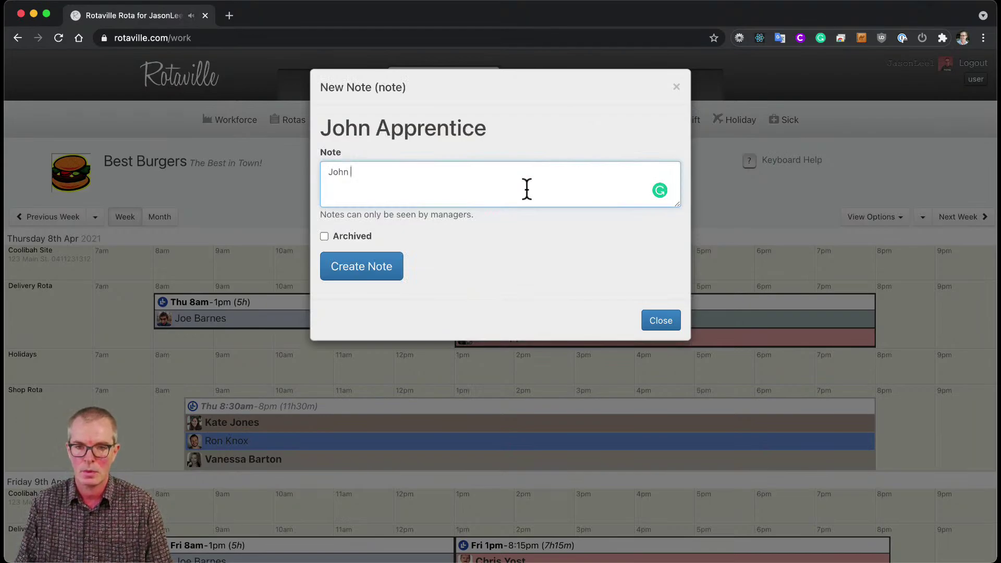
type("has recently ")
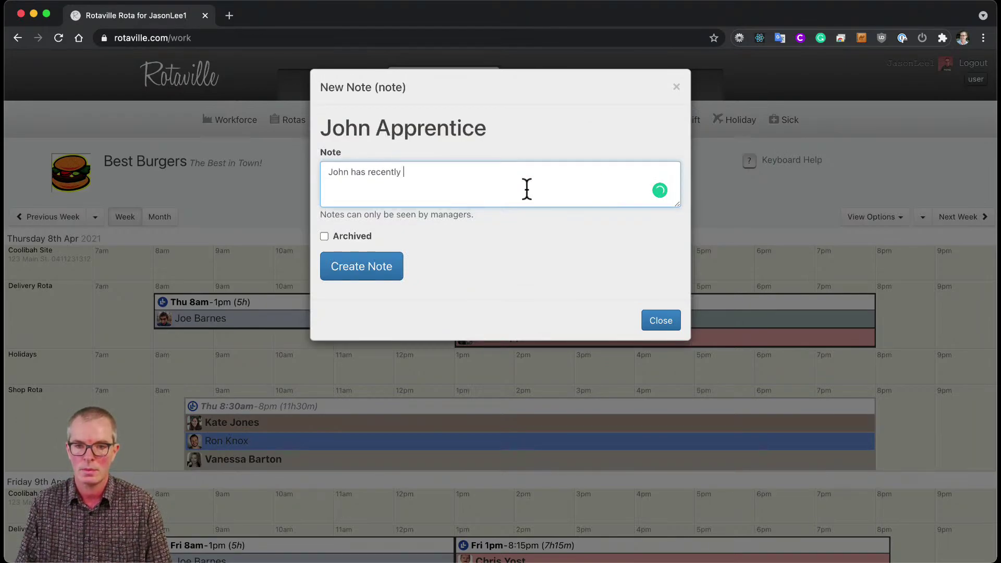
type("started and nee")
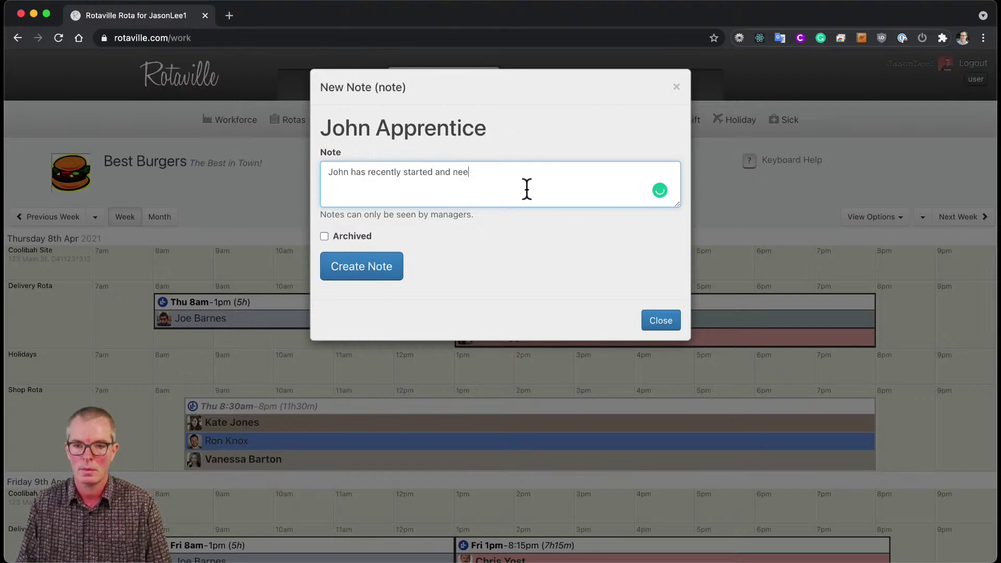
type("ds training on all systems ")
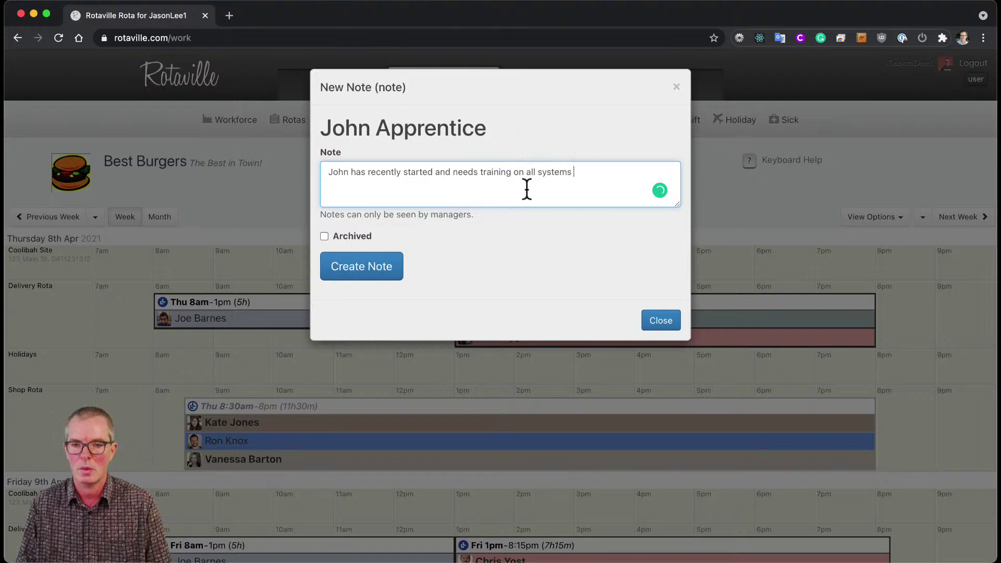
type("before being ")
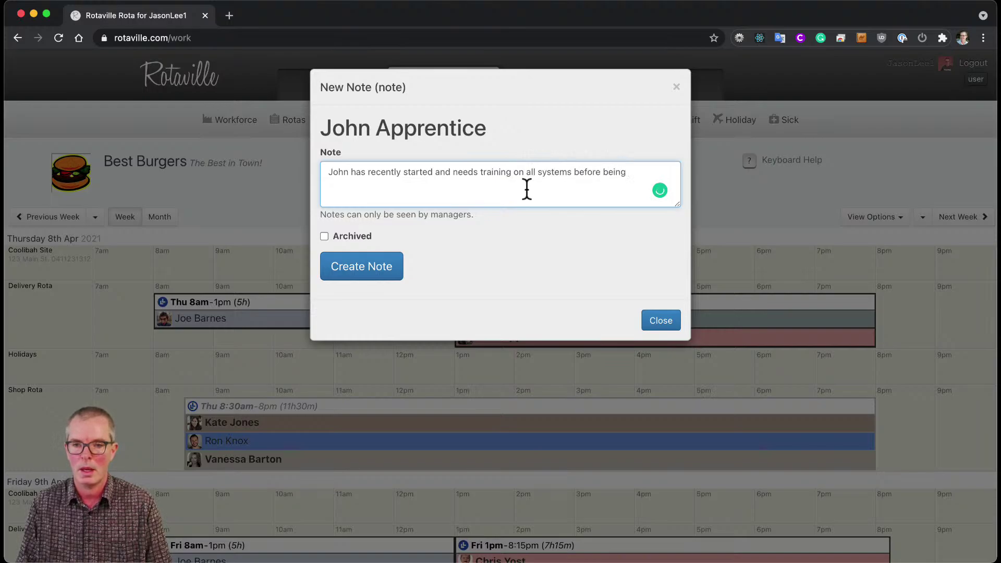
type("assigned to wo")
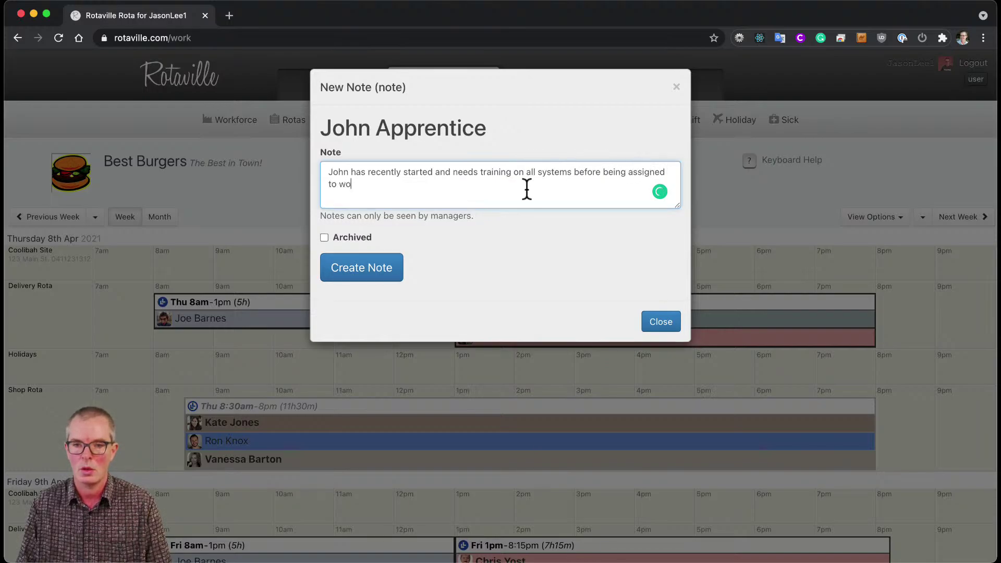
type("rk on his own.")
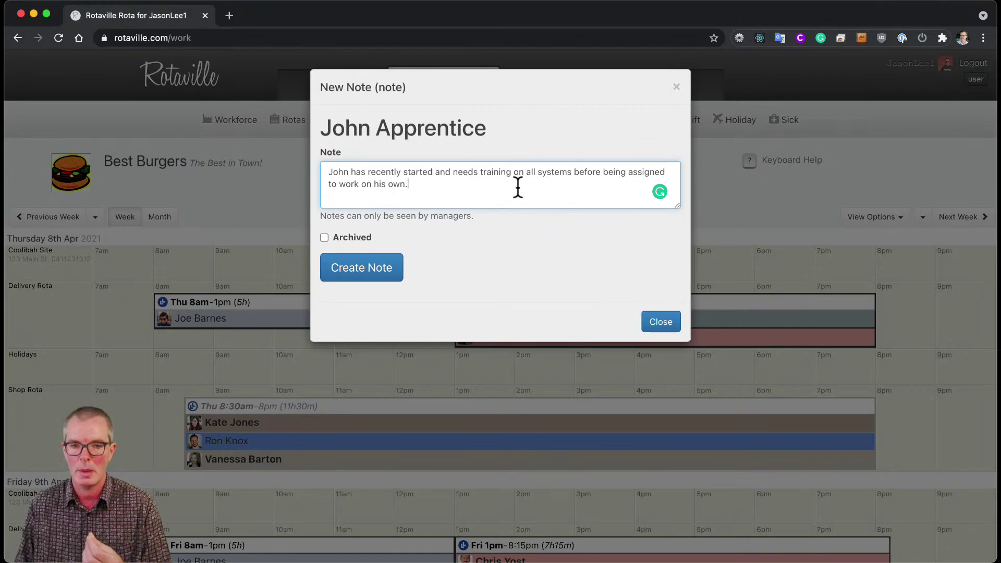
left_click(381, 266)
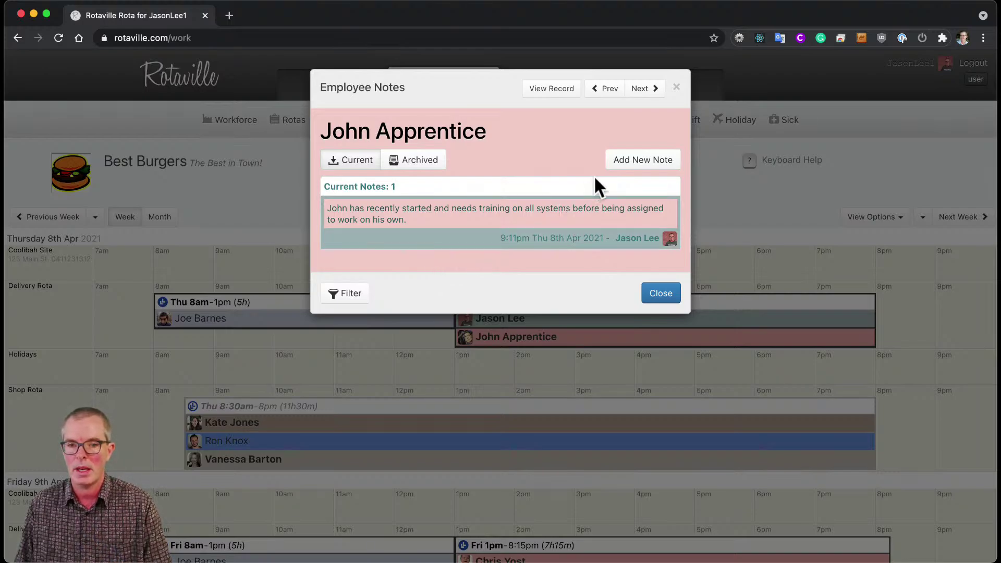
left_click(616, 167)
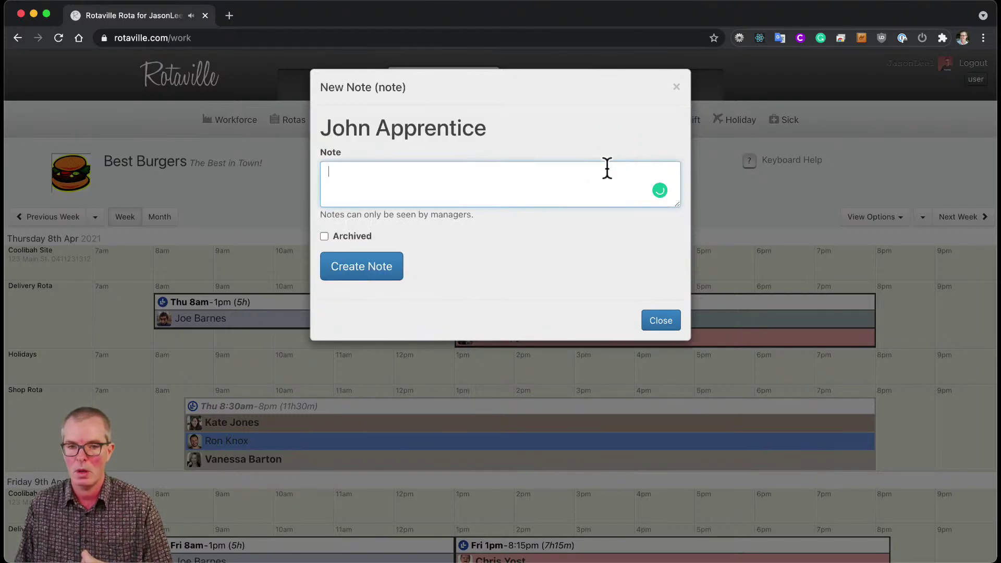
left_click(518, 181)
type("He is")
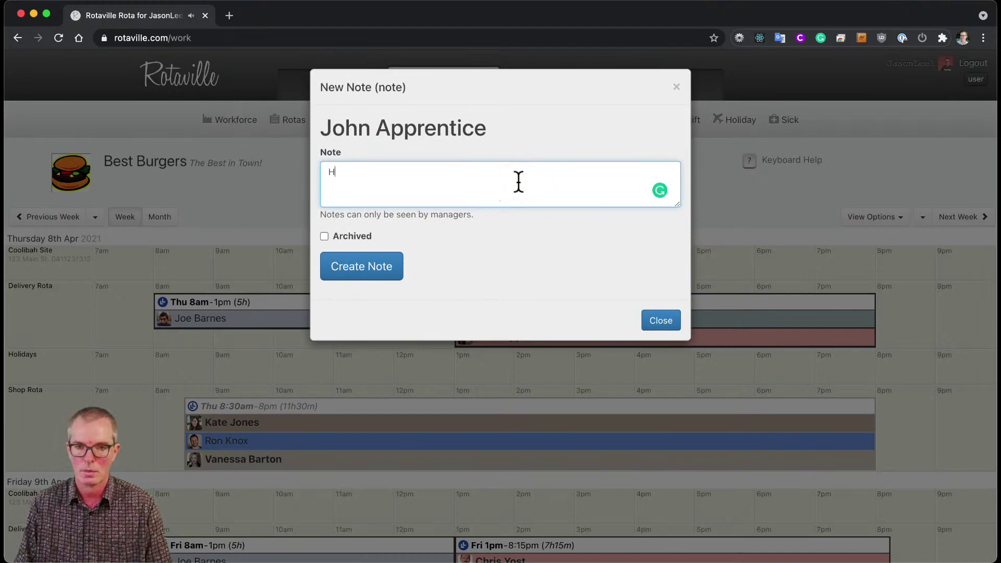
key("BackSpace")
key("BackSpace")
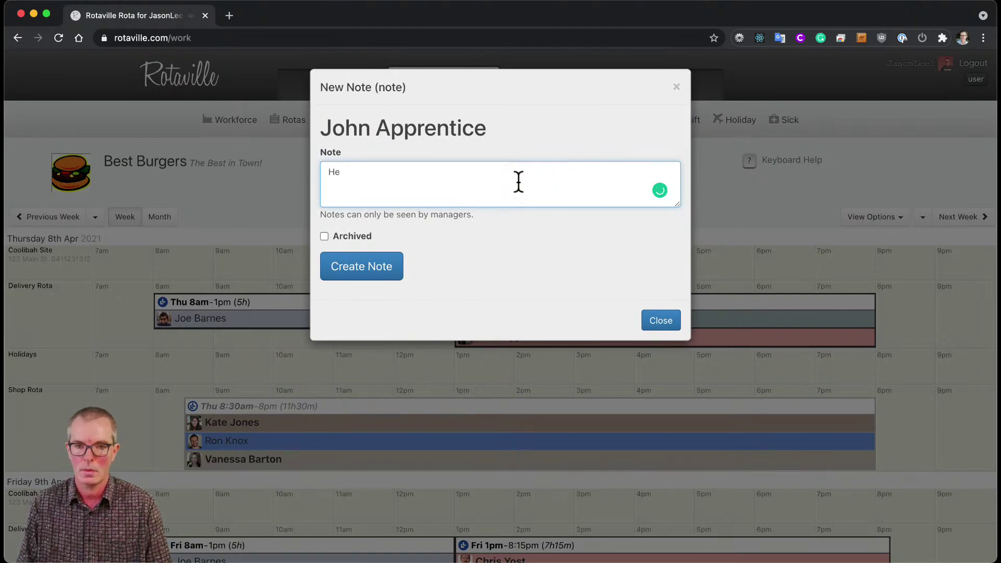
type("likes")
key("BackSpace")
key("BackSpace")
key("BackSpace")
key("BackSpace")
key("BackSpace")
key("BackSpace")
key("BackSpace")
key("BackSpace")
key("BackSpace")
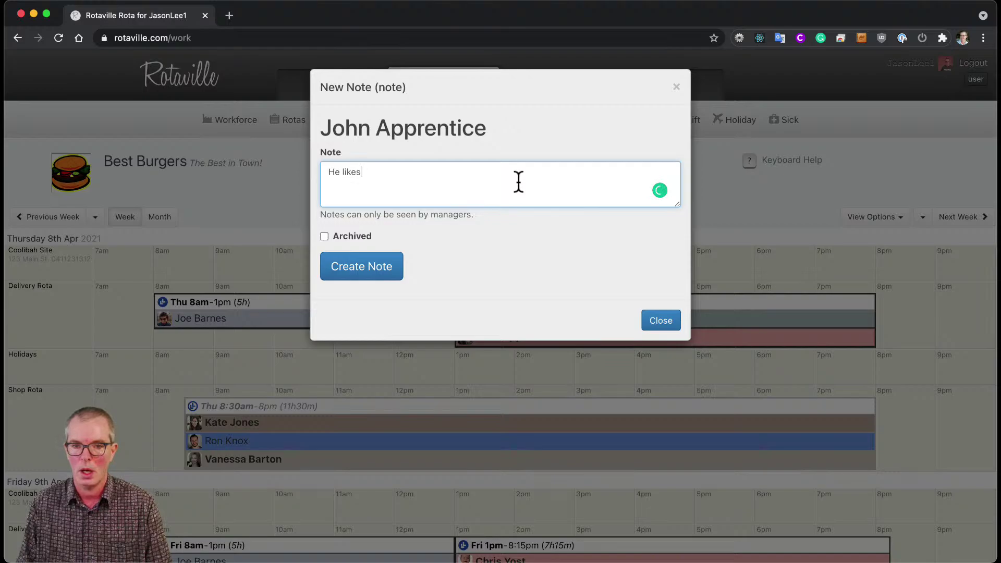
Create the note "(first name) has note yet completed training." and return to the employee's record
type("Johh")
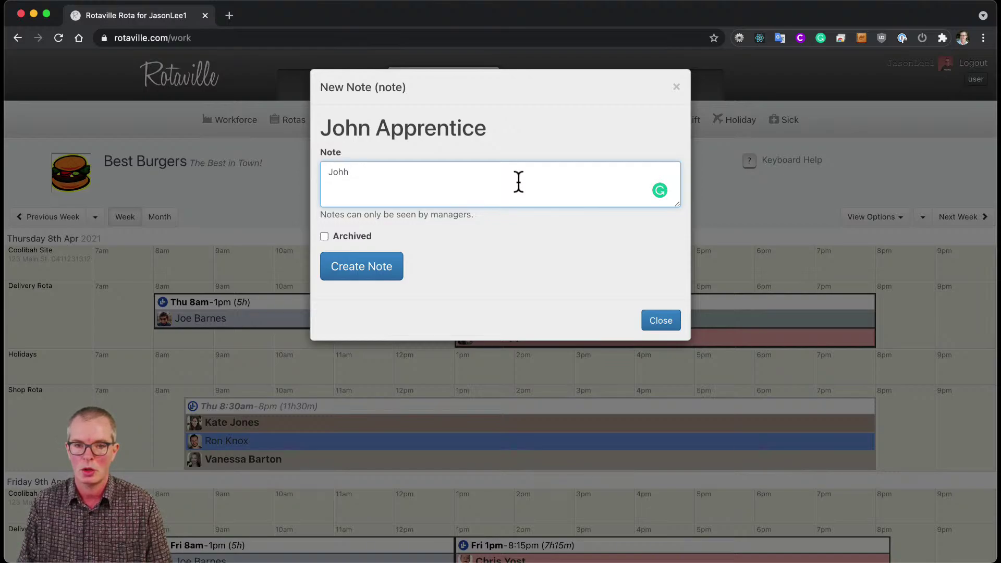
key("BackSpace")
type("n has n")
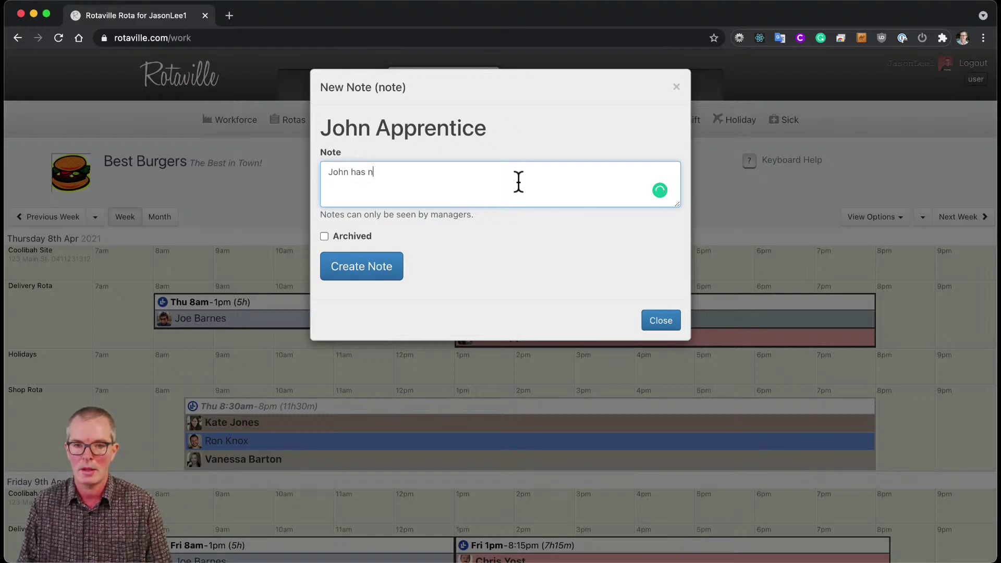
type("ote yet com")
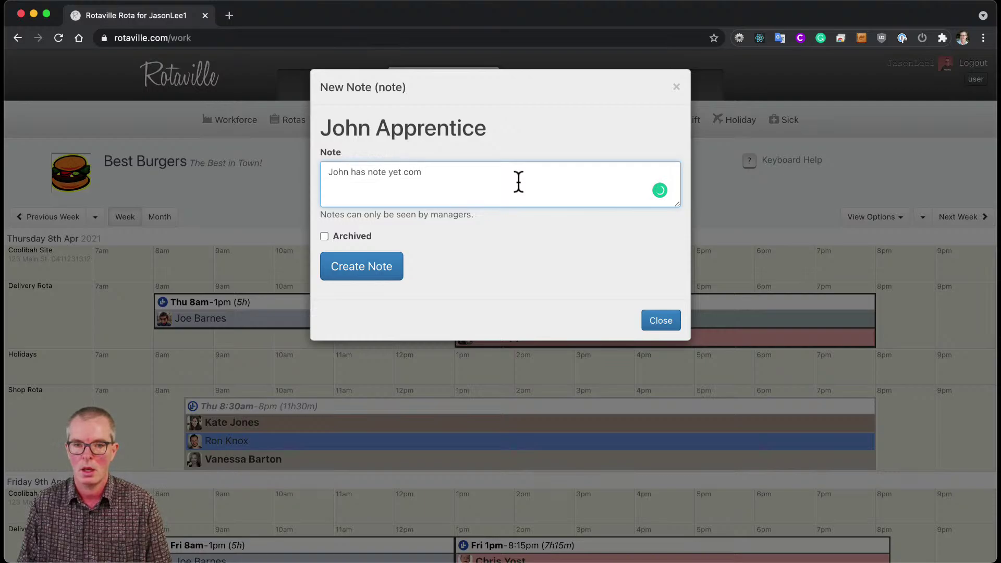
type("pleted train")
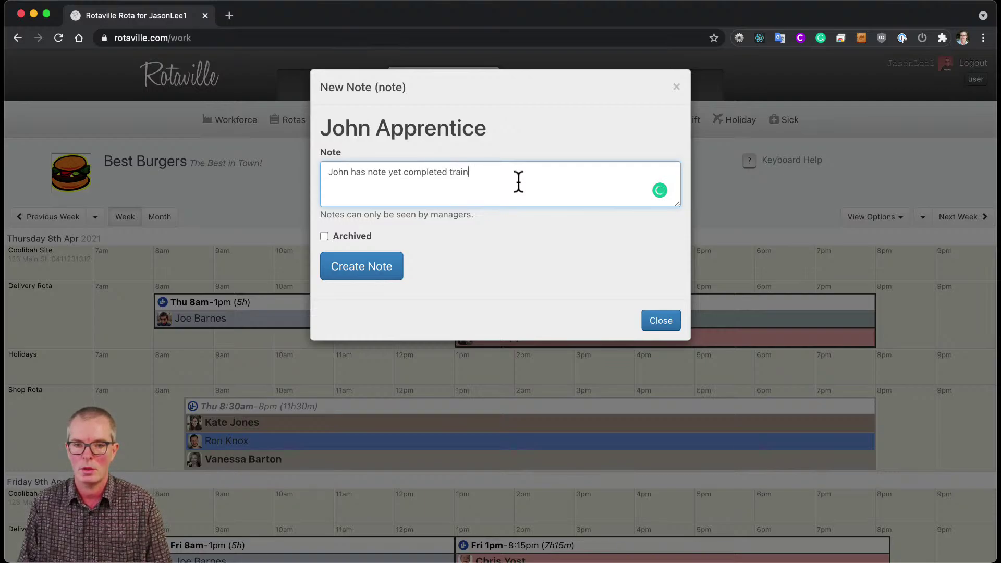
type("ing.")
left_click(381, 266)
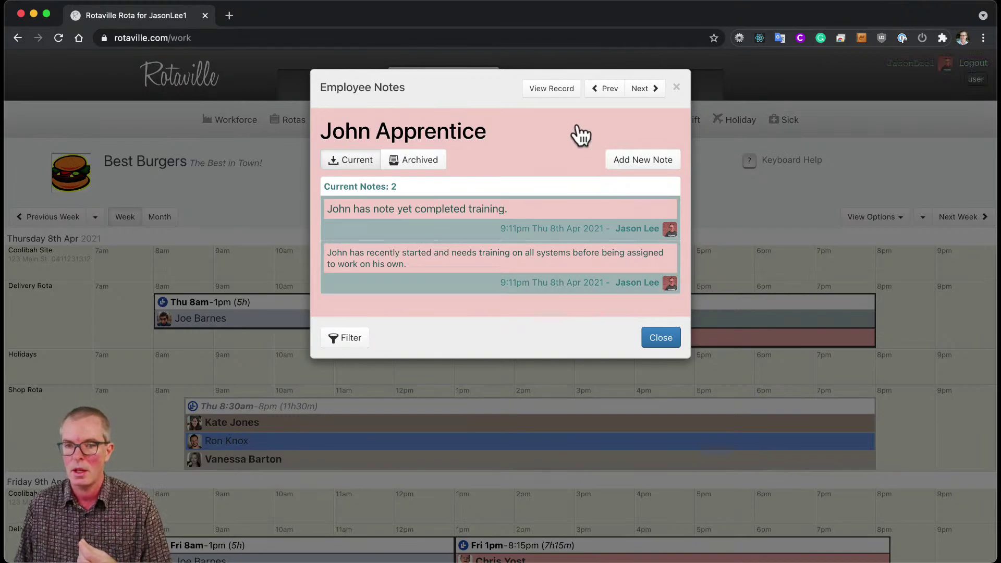
left_click(557, 90)
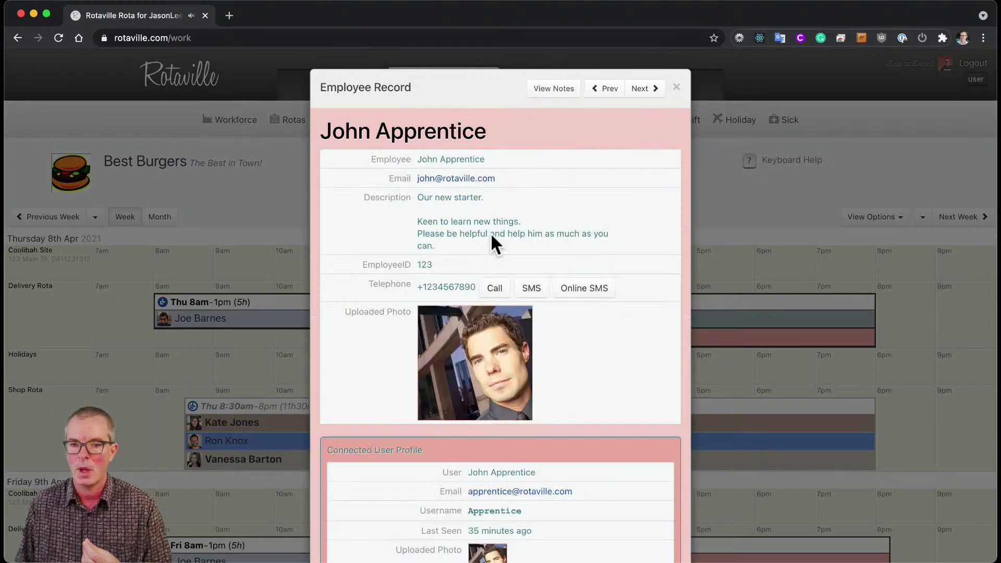
Archive the employee's "has note yet completed training." note, and compare the archived and current note lists
left_click(559, 91)
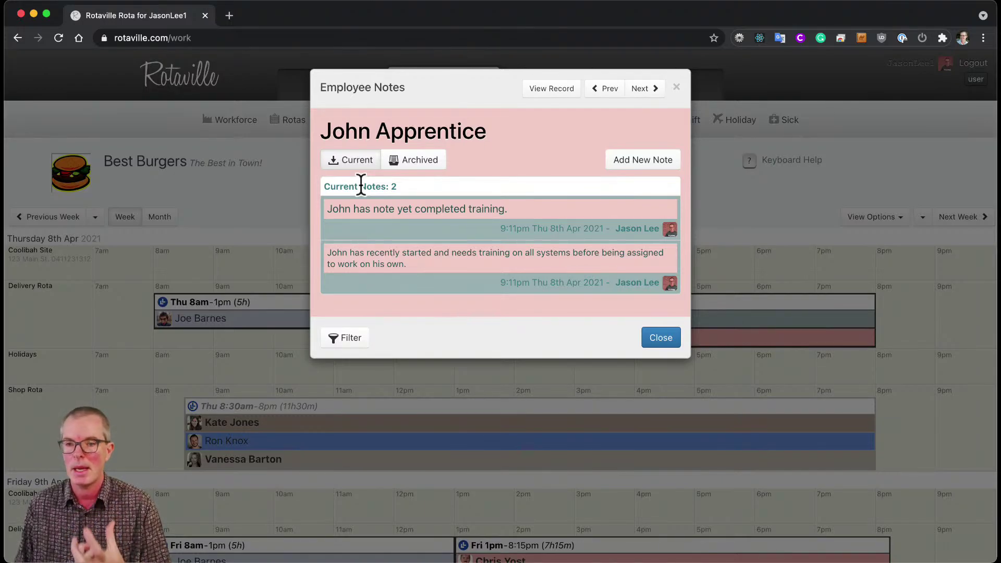
mouse_move(364, 217)
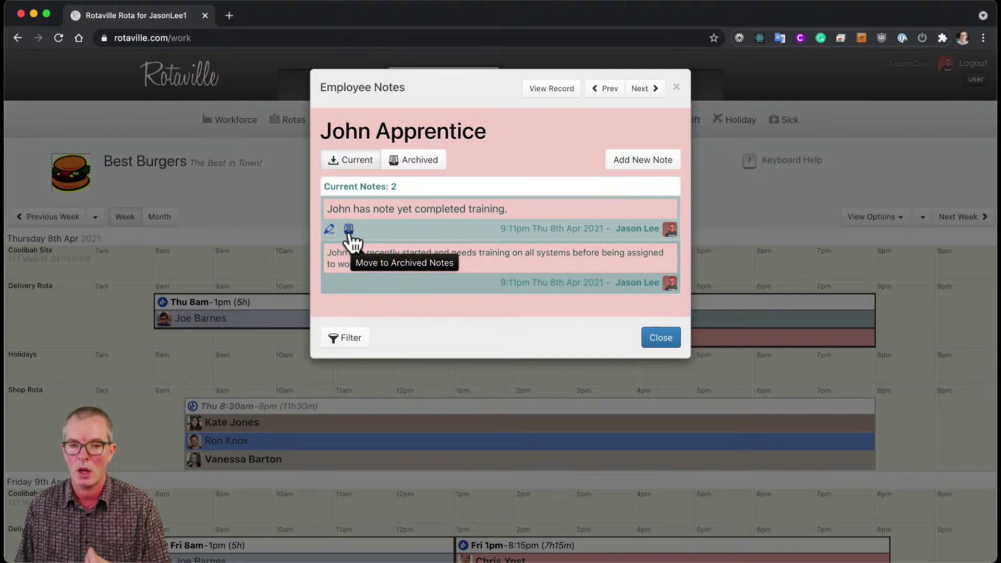
left_click(349, 229)
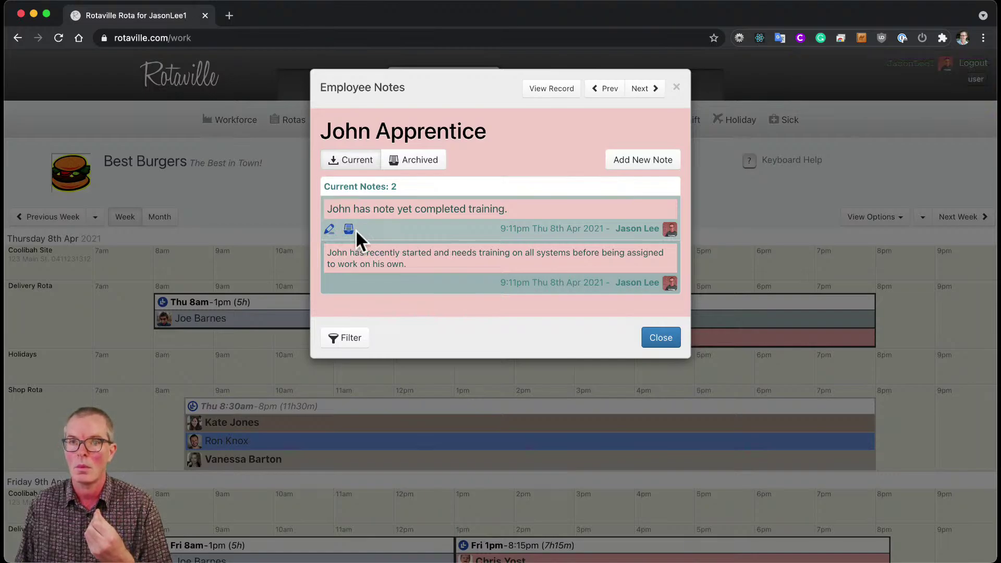
left_click(416, 162)
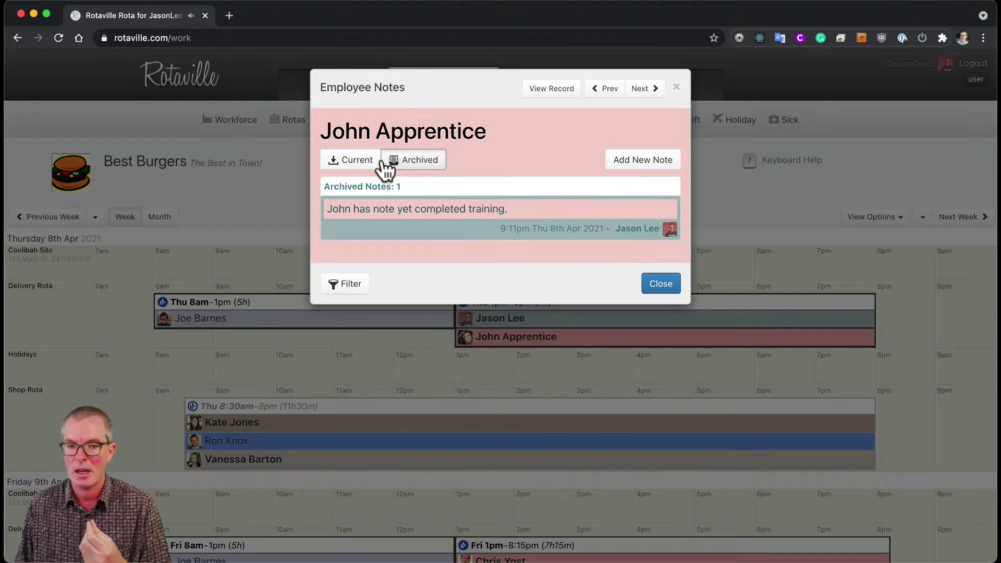
left_click(354, 162)
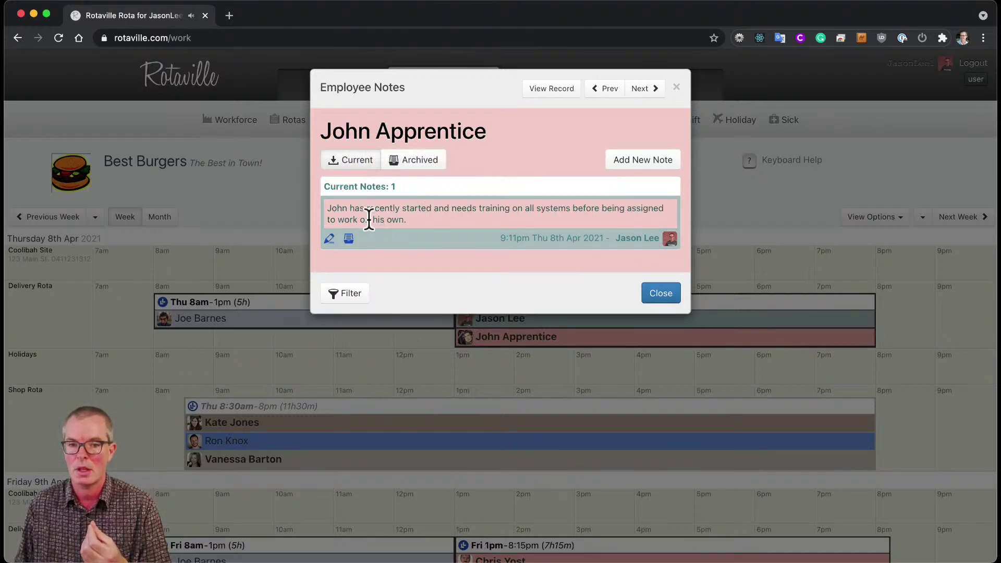
left_click(417, 161)
left_click(365, 166)
left_click(428, 161)
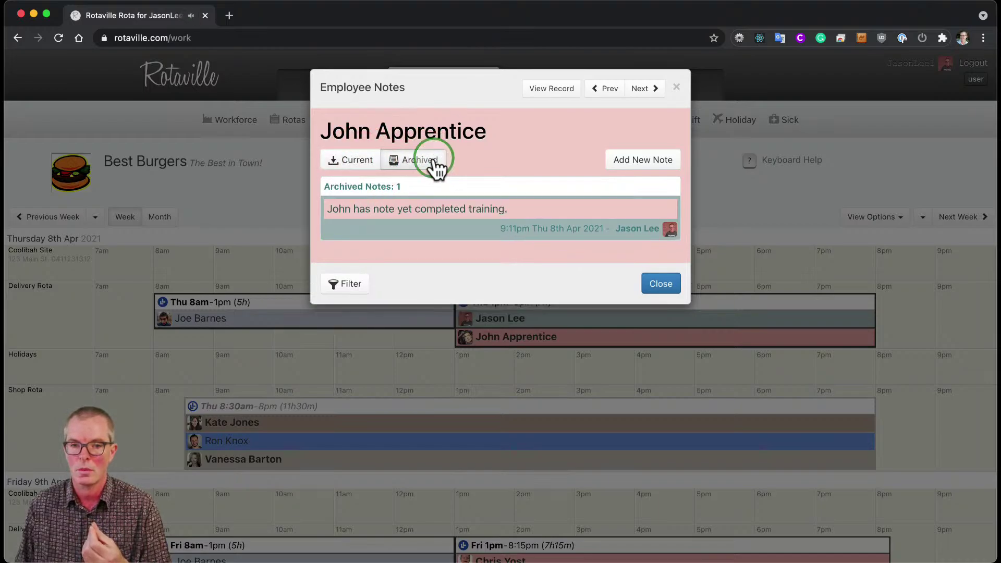
left_click(357, 163)
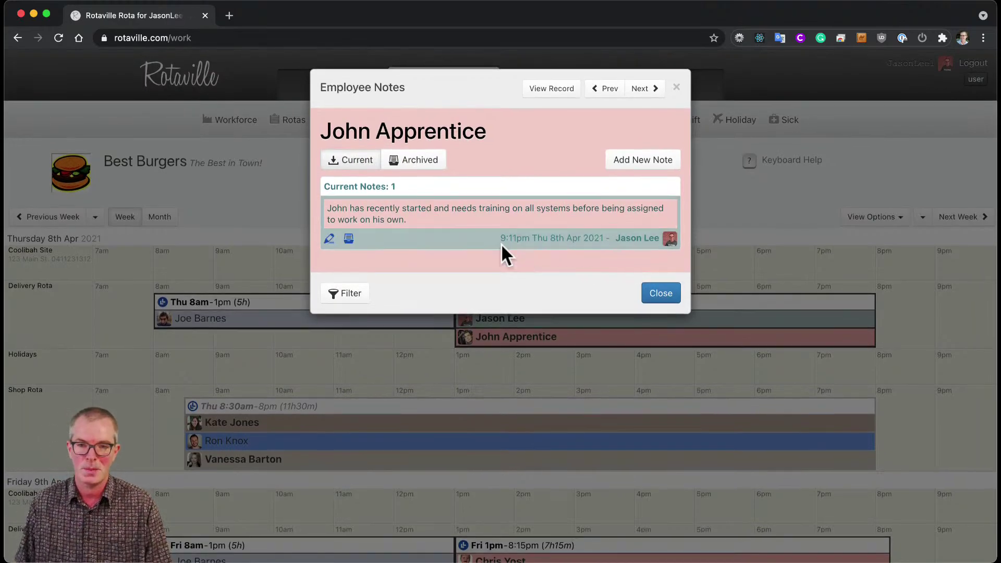
Create a new note reading "test note" for this employee
left_click(626, 160)
type("tst ")
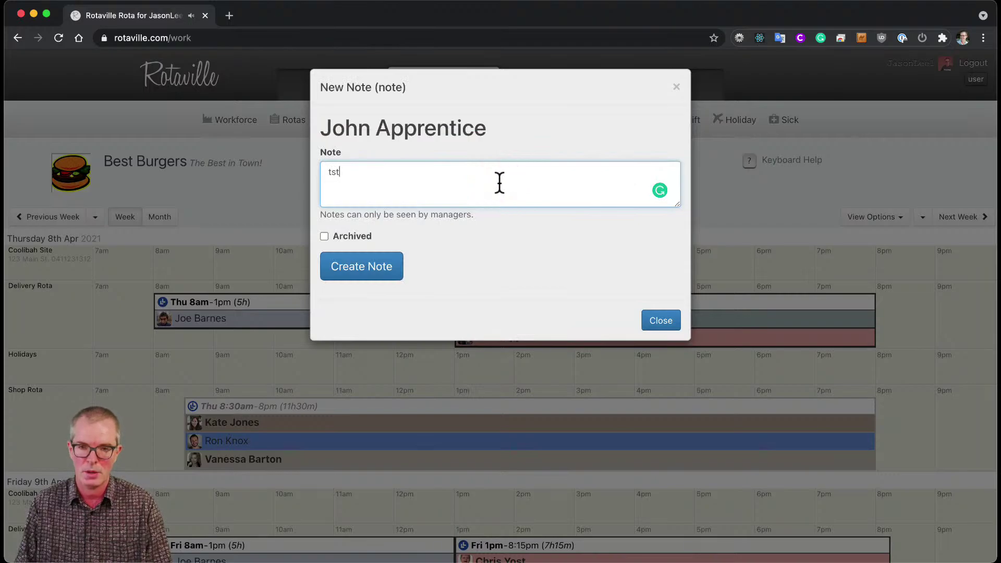
type("st note")
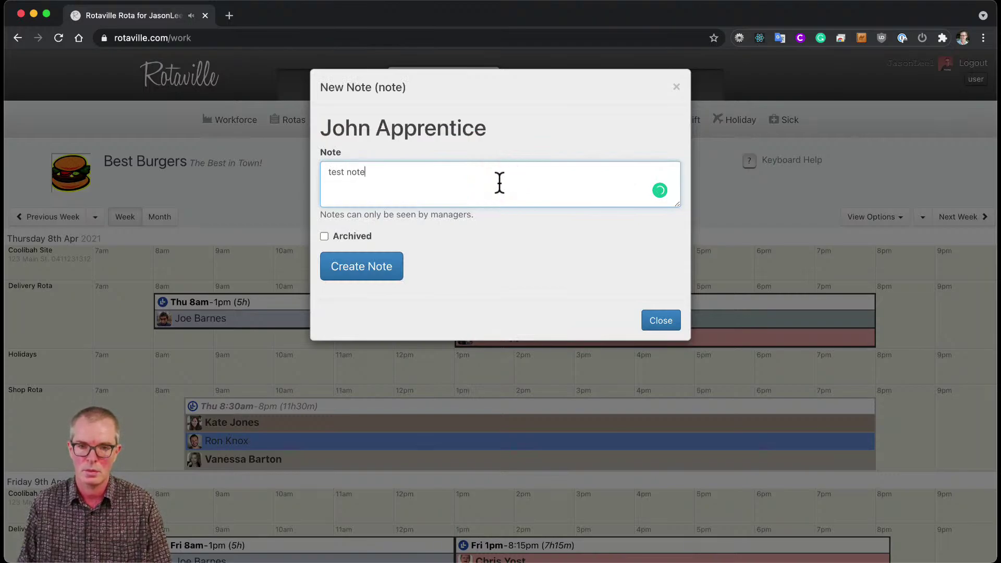
left_click(388, 272)
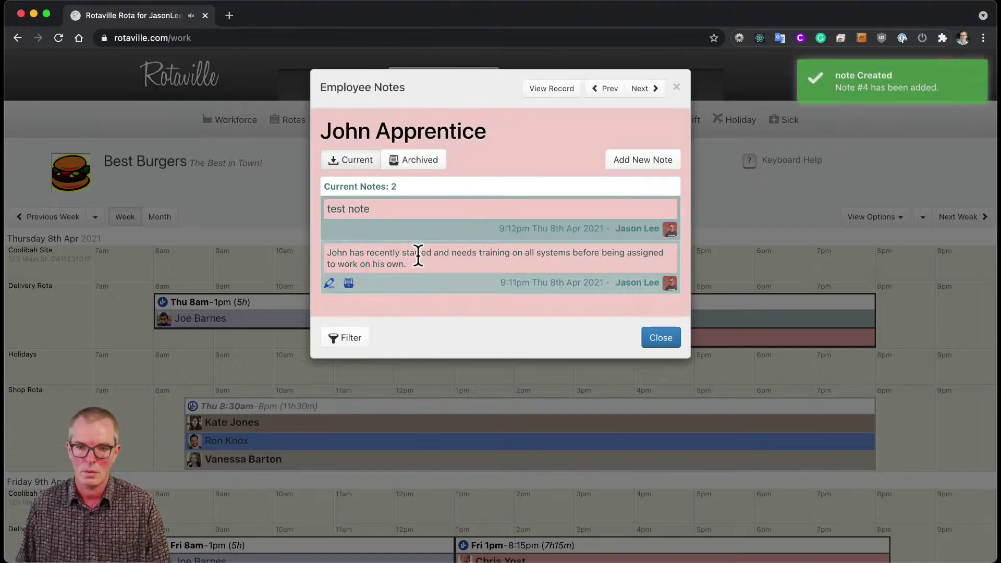
Archive the "test note" and check the archived and current note lists
mouse_move(381, 229)
left_click(350, 231)
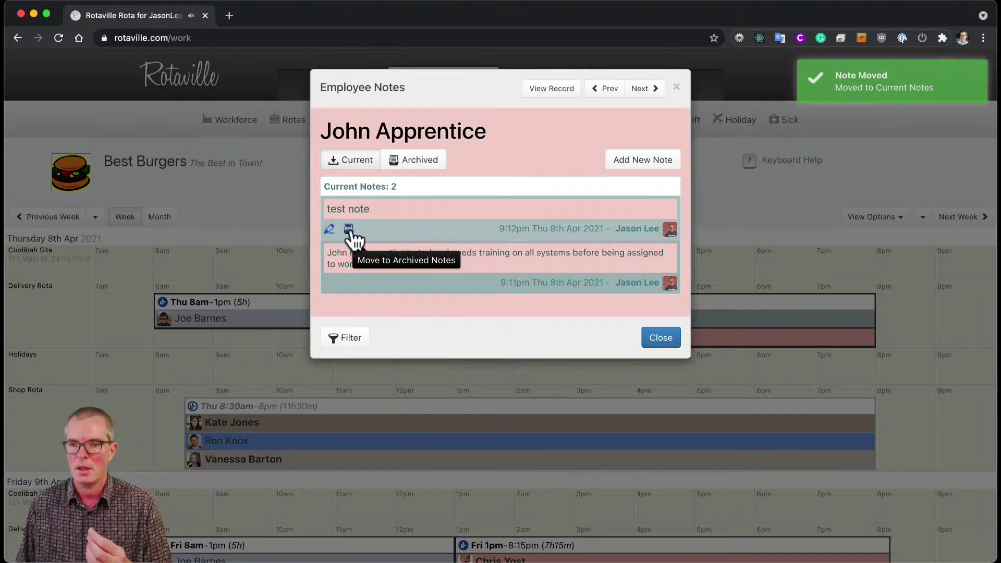
left_click(844, 100)
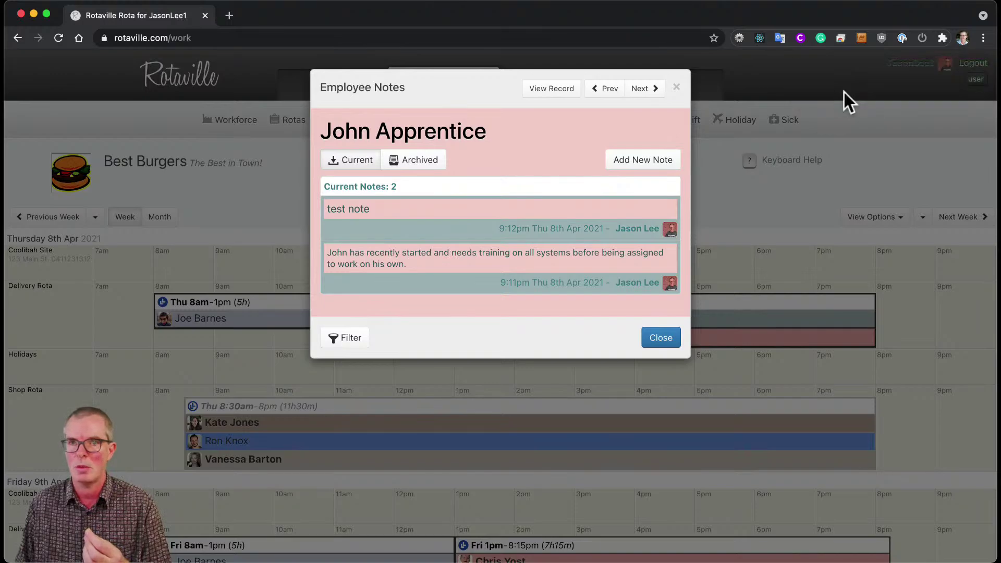
left_click(425, 165)
left_click(356, 164)
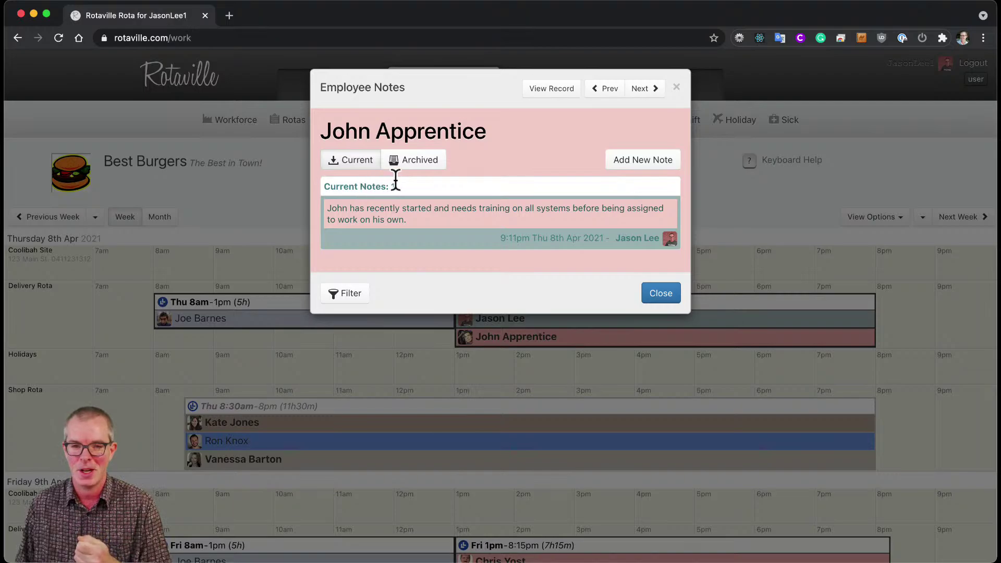
Restore the archived "test note" to the current notes and review both note lists
left_click(419, 167)
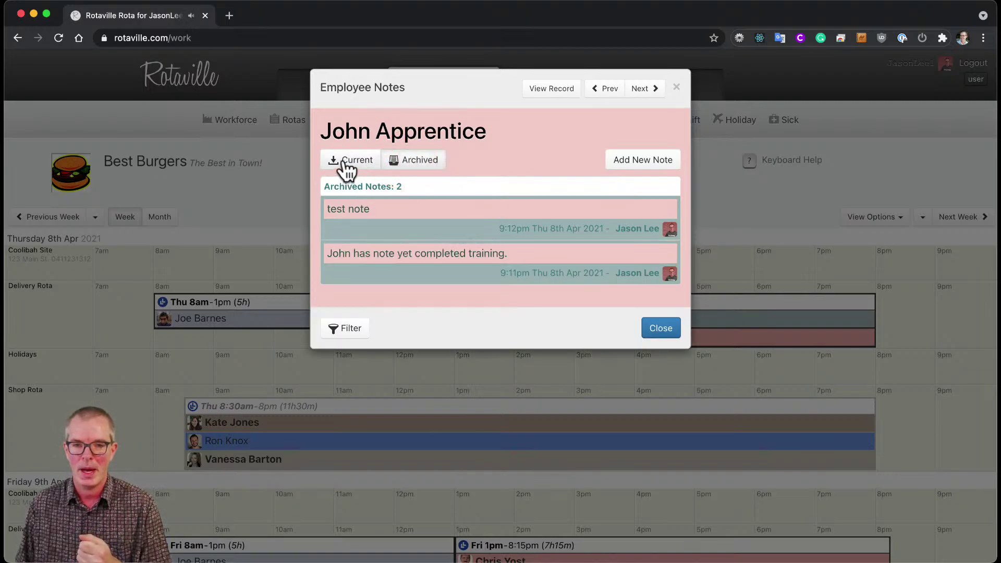
mouse_move(379, 222)
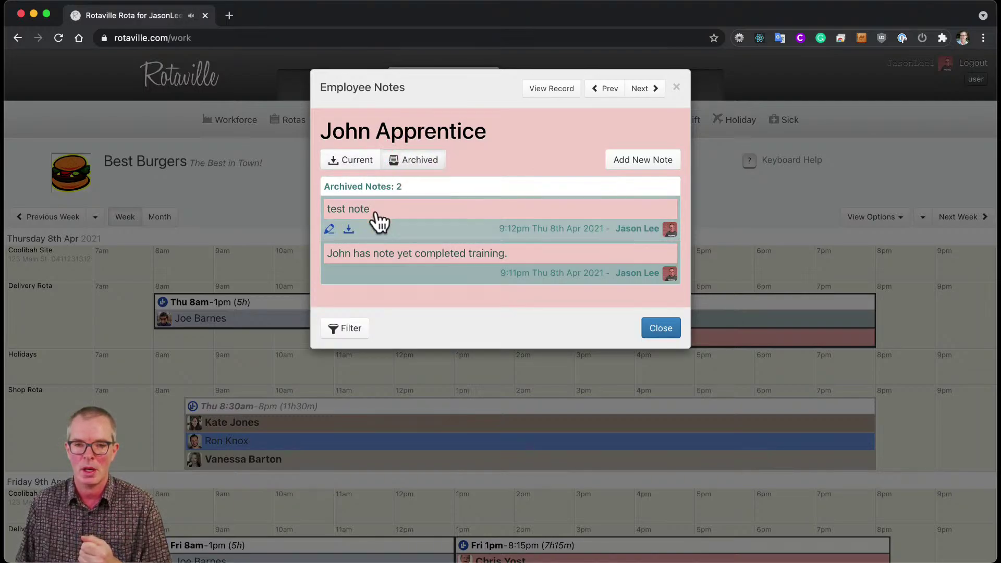
left_click(348, 230)
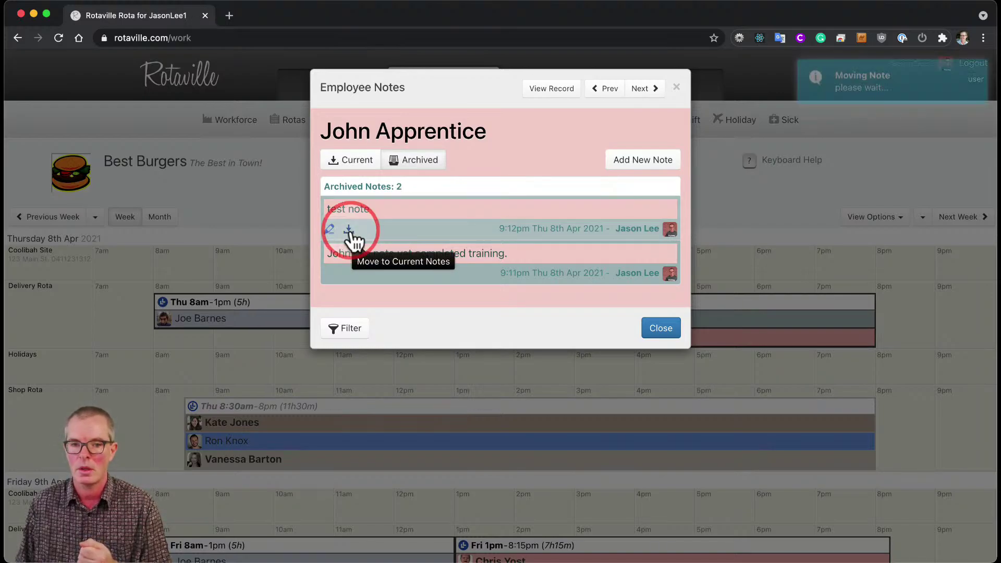
left_click(363, 161)
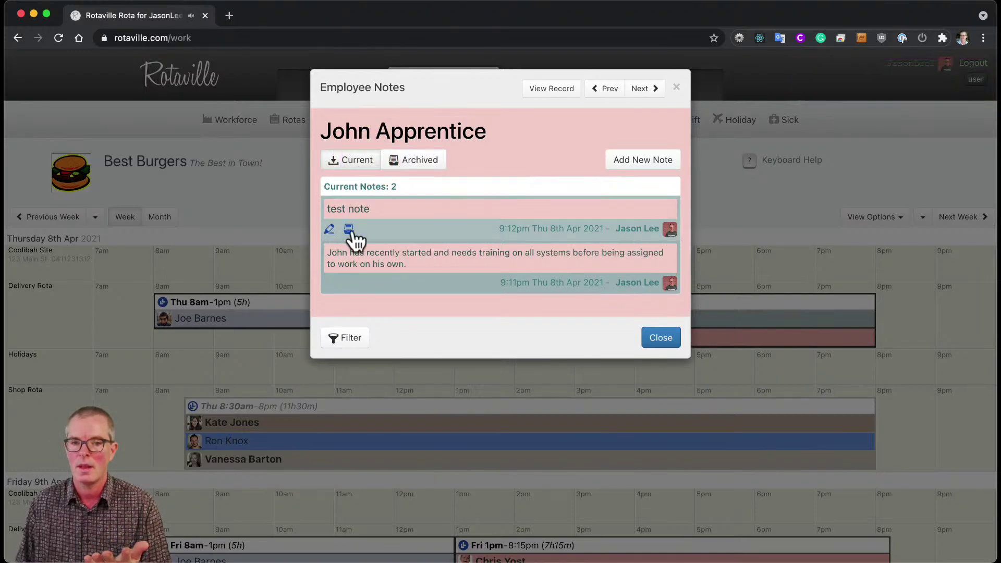
left_click(417, 164)
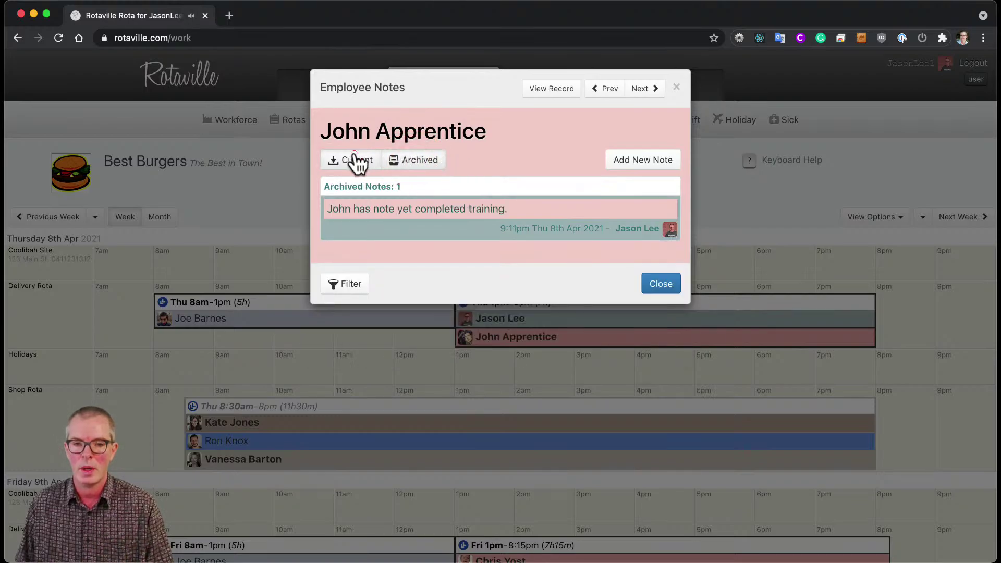
left_click(355, 161)
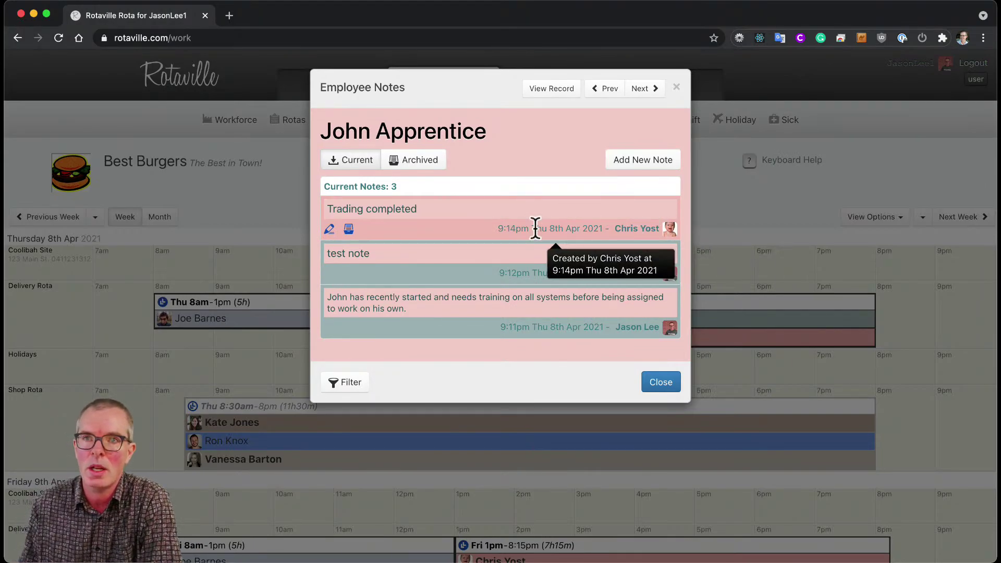
Reword the current "test note" as "testing notes", update it, and check the archived and current lists
mouse_move(621, 229)
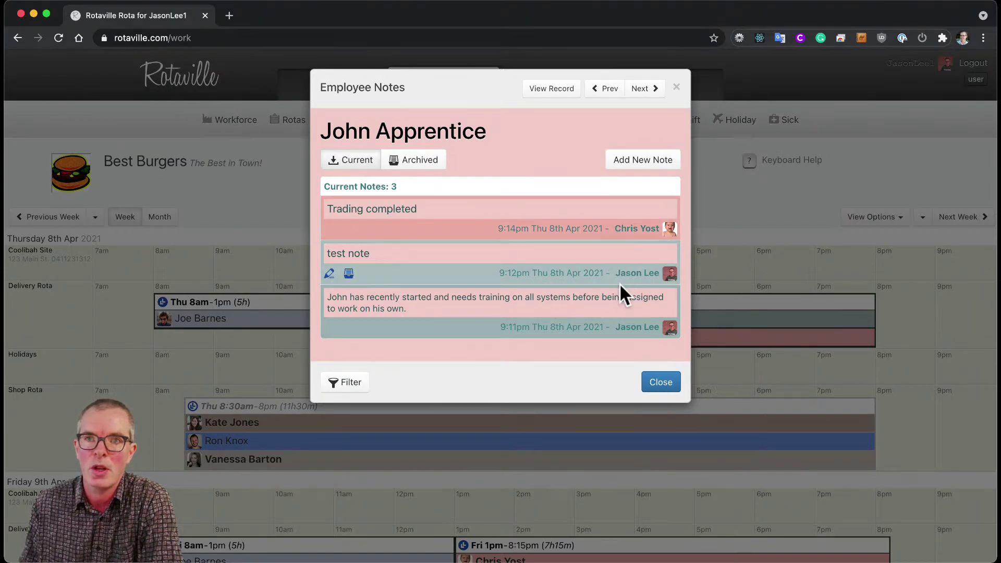
mouse_move(622, 274)
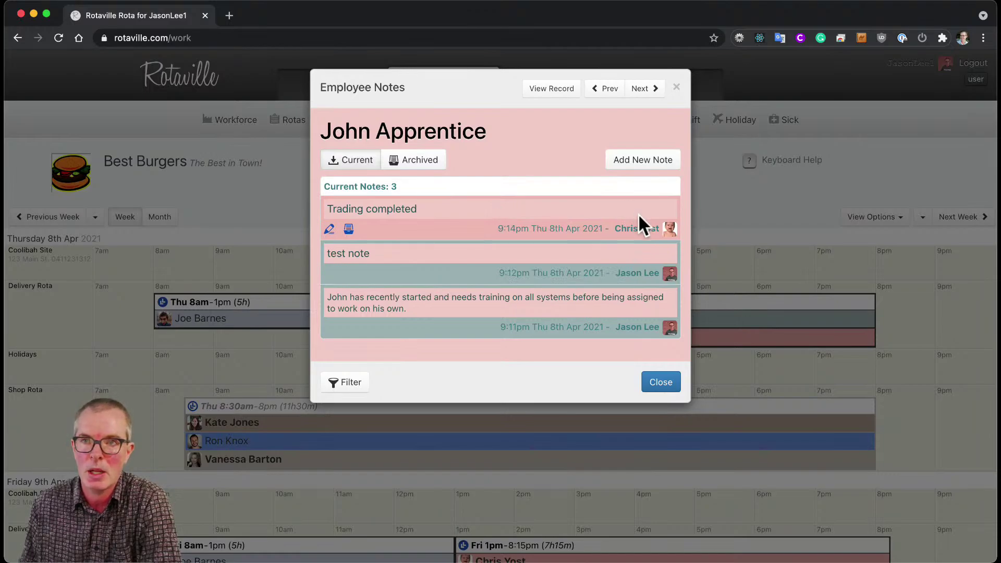
mouse_move(499, 229)
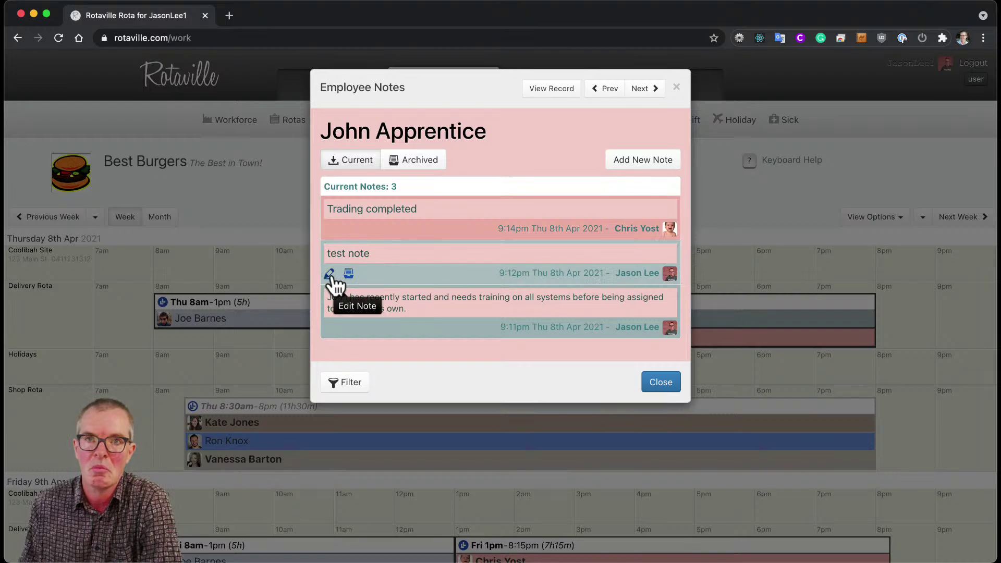
left_click(330, 275)
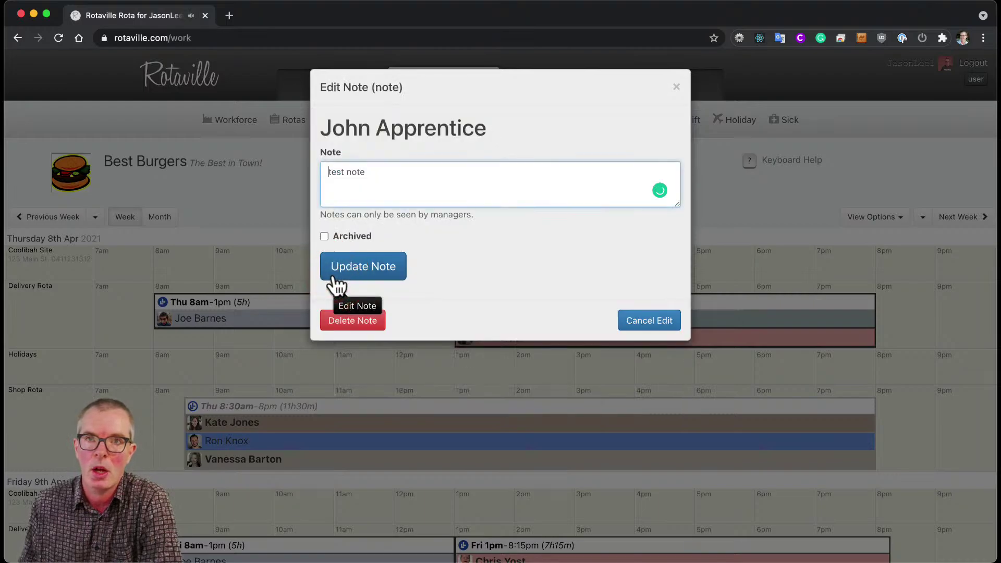
double_click(336, 170)
type("testing note")
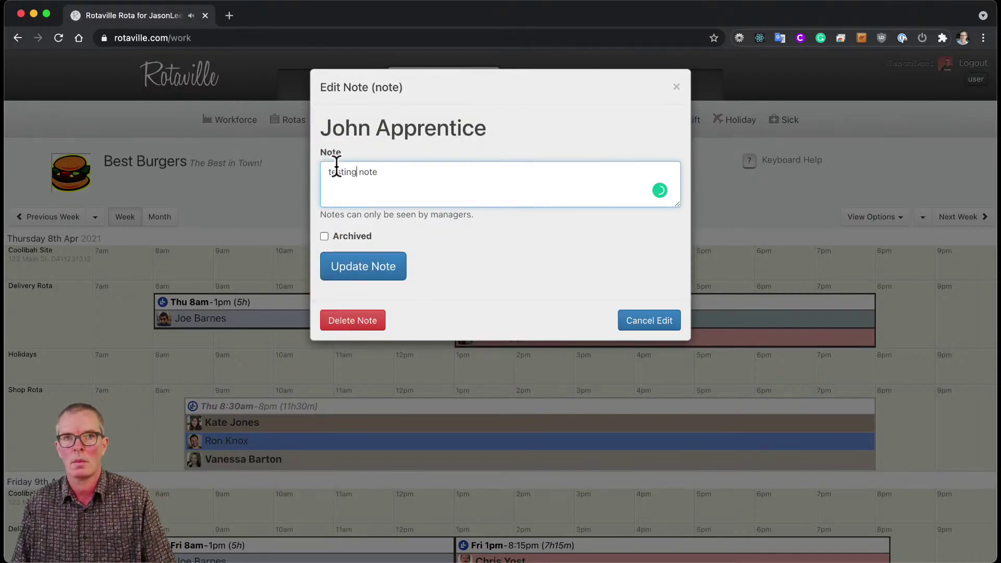
type("s")
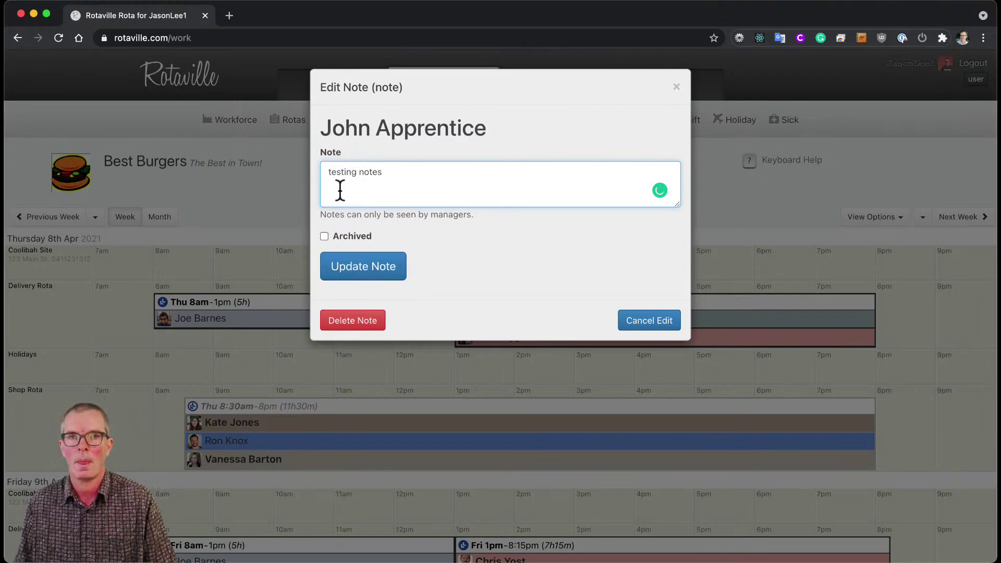
left_click(347, 278)
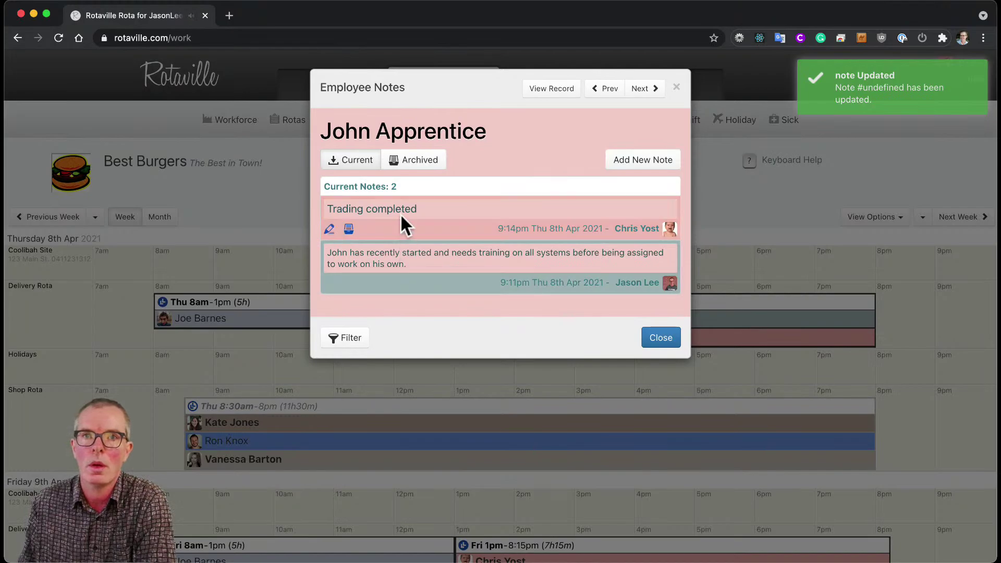
left_click(404, 160)
left_click(345, 166)
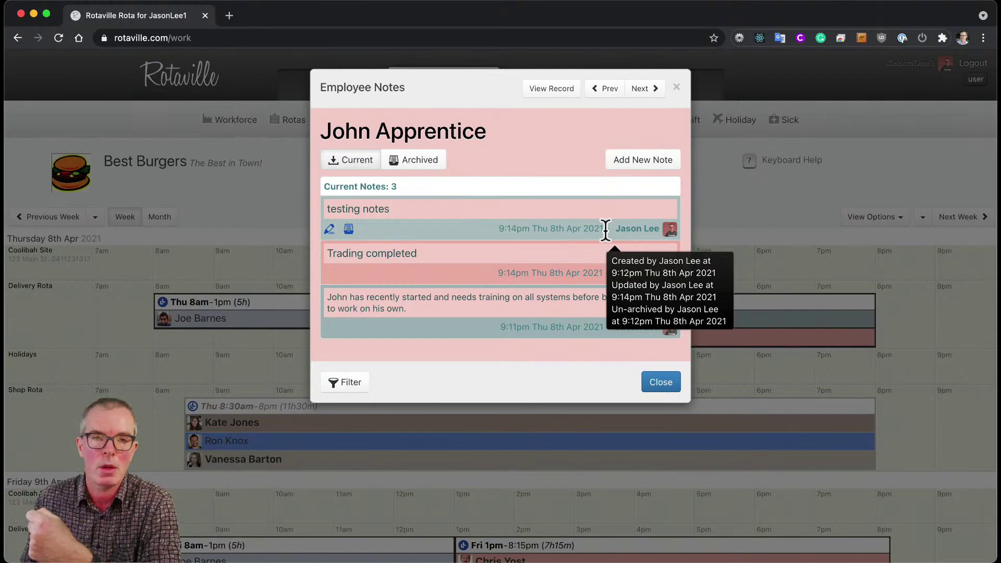
Leave the employee notes and review the activity log for the recorded note changes, closing the log when done
left_click(657, 386)
left_click(336, 123)
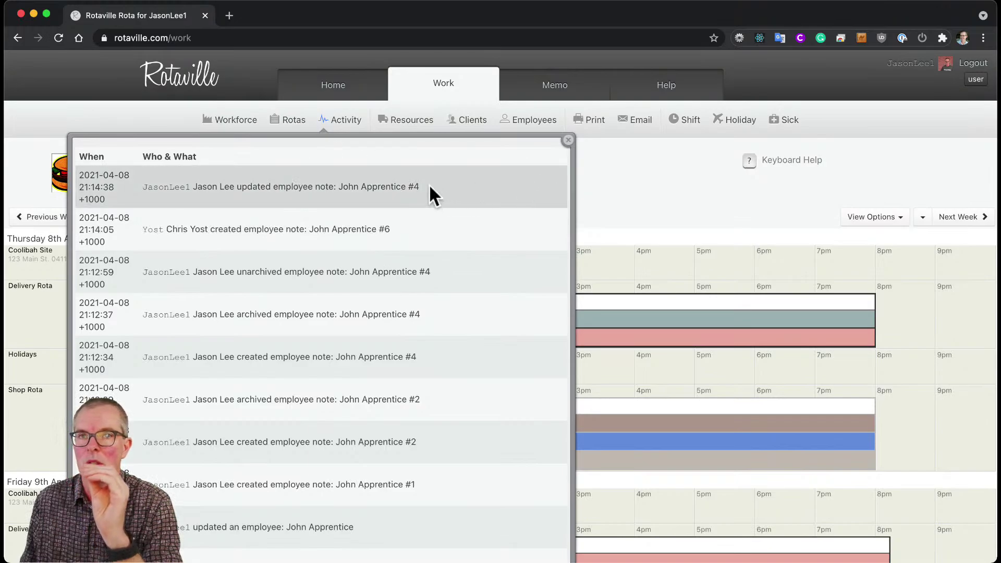
left_click(567, 141)
Reopen the notes of the second person on the Thursday 1pm-8pm Delivery Rota shift, permanently delete "testing notes", and check both note lists
left_click(505, 336)
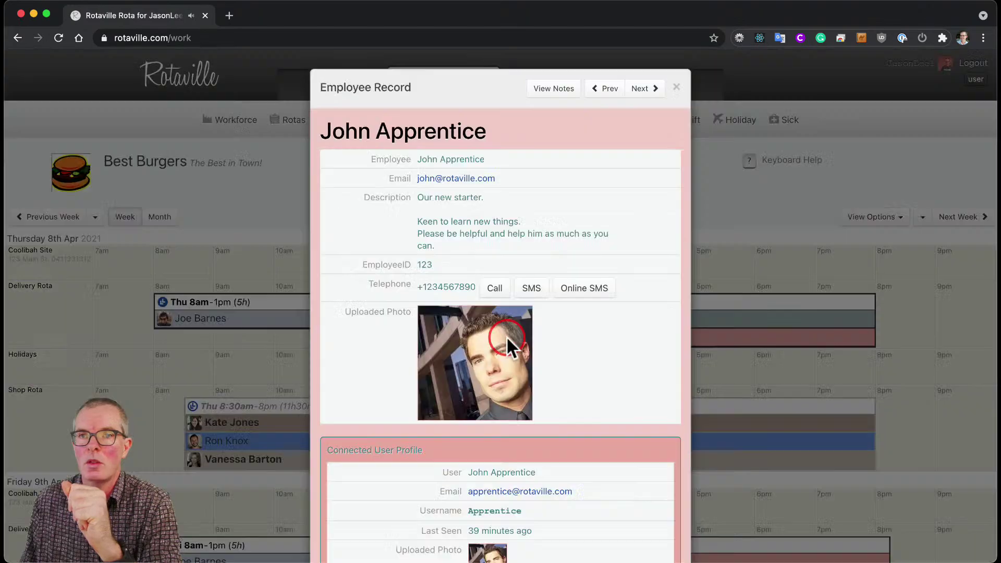
left_click(549, 86)
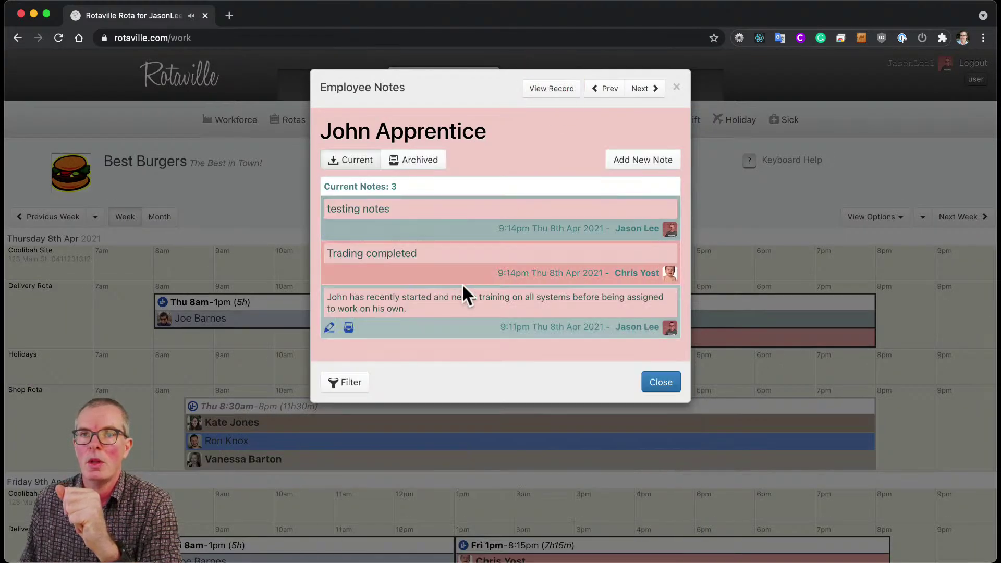
mouse_move(455, 272)
mouse_move(437, 225)
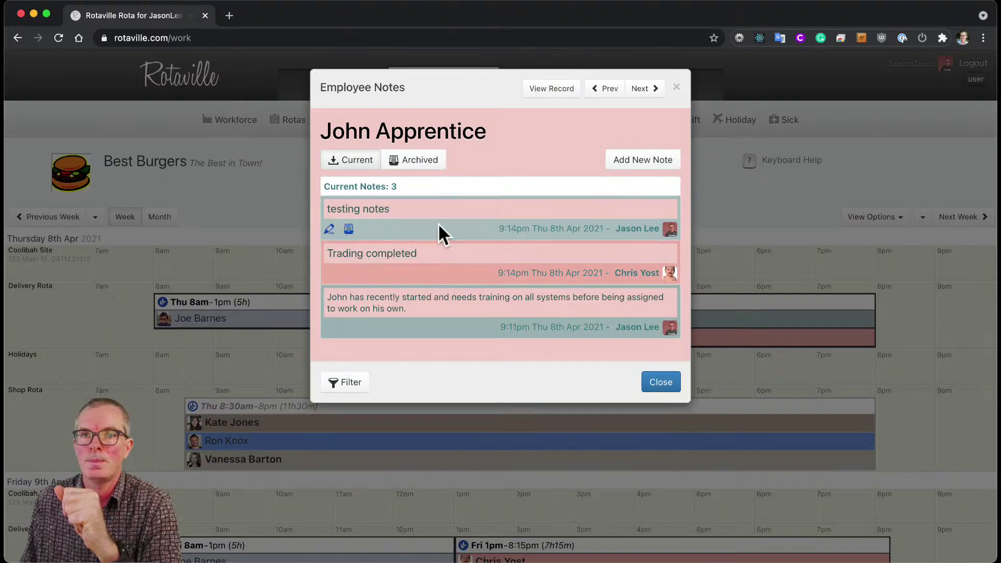
left_click(331, 229)
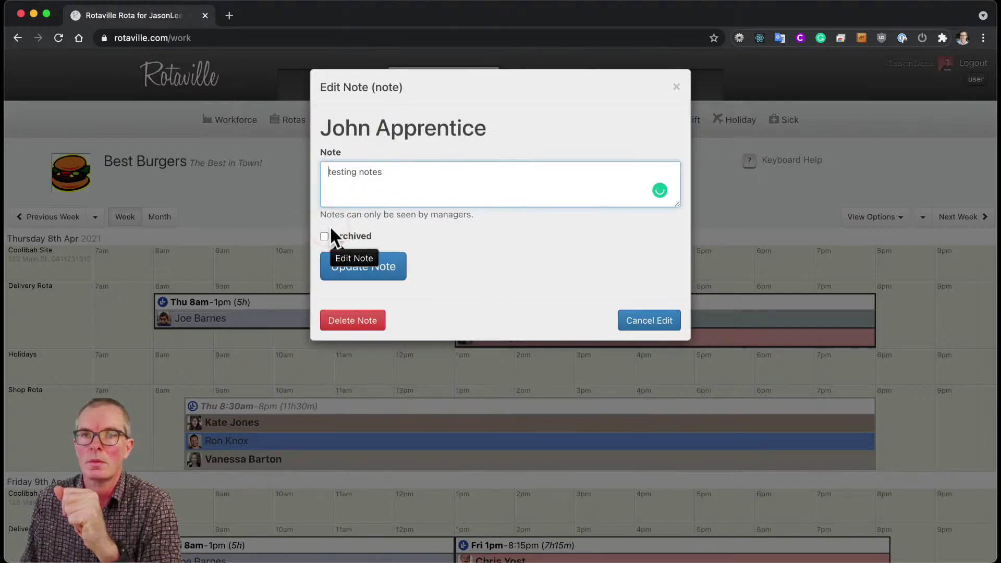
left_click(374, 319)
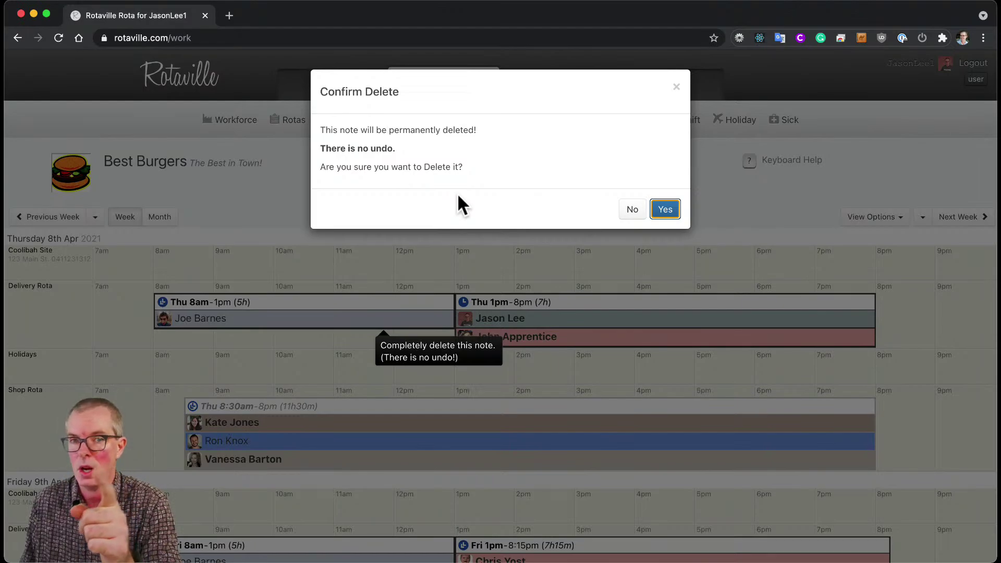
left_click(667, 212)
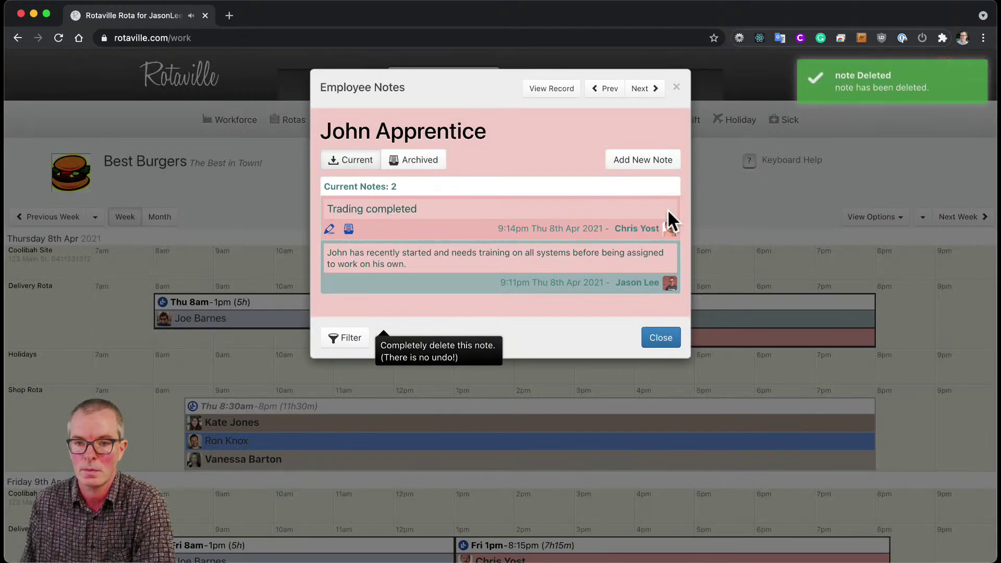
left_click(415, 159)
left_click(369, 164)
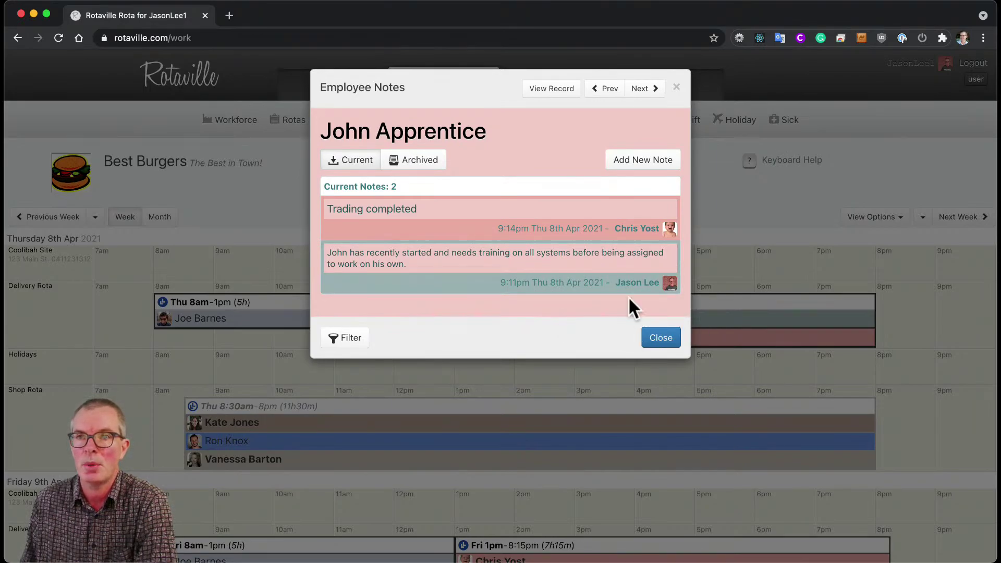
View the employee's record from the open notes and close it to return to the weekly rota
left_click(542, 88)
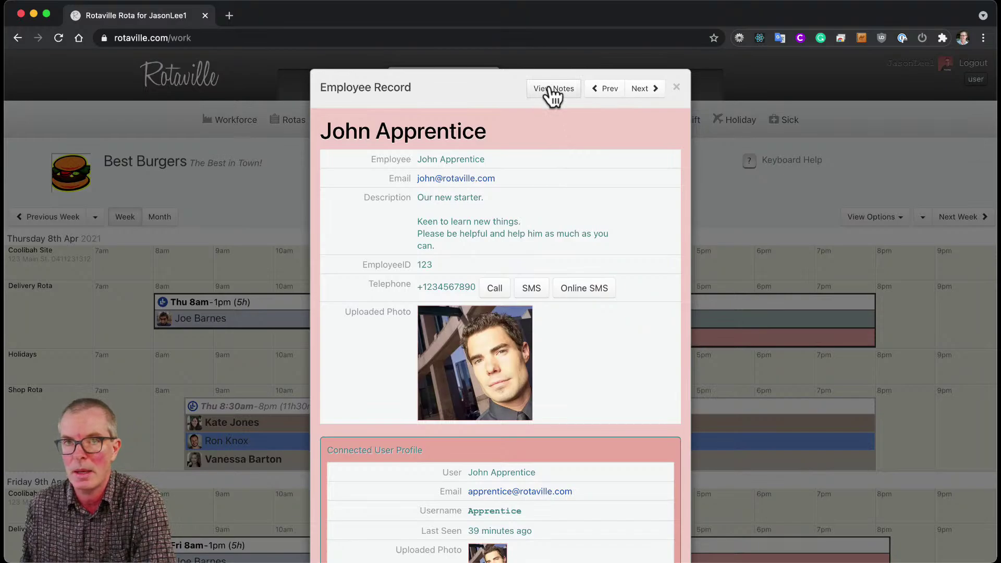
left_click(675, 85)
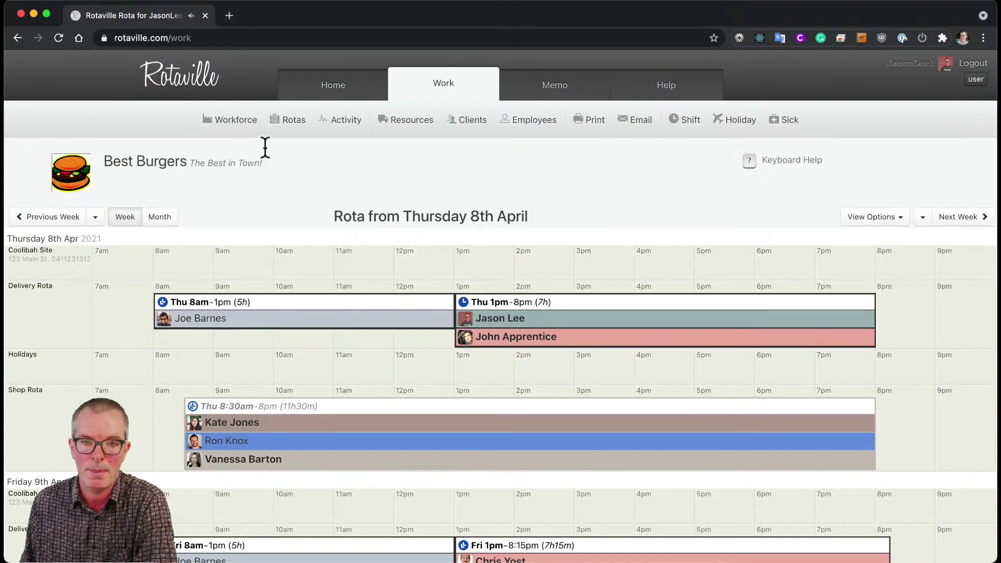
Open the mobile site at rotaville.com/m in a new browser tab and list the Best Burgers employees
left_click(228, 16)
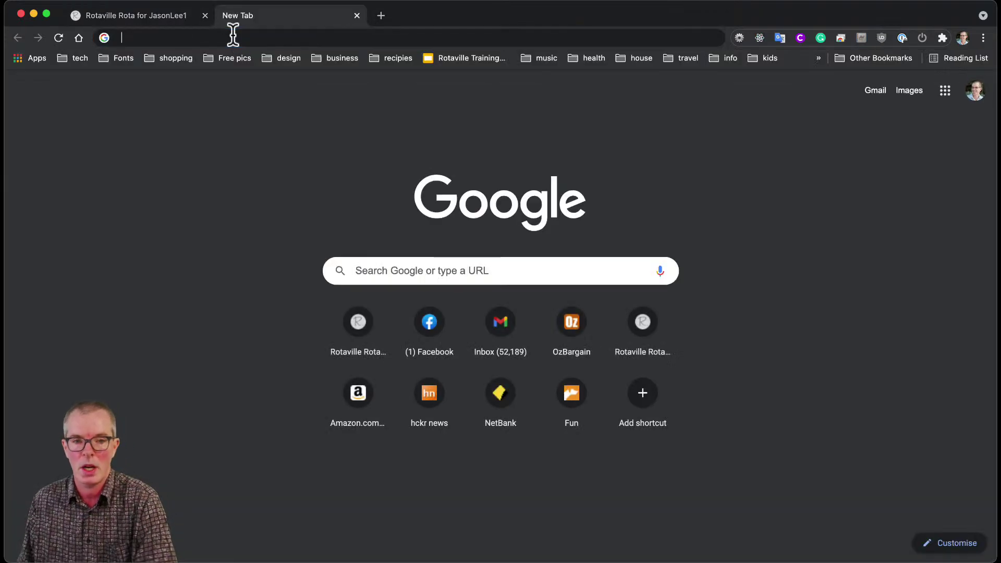
type("rotaville.com")
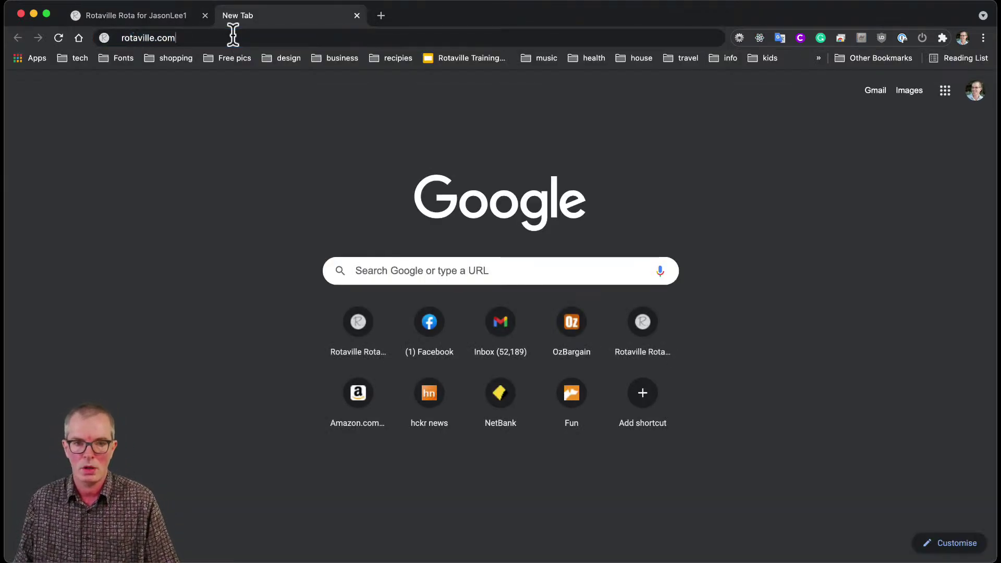
type("/m")
key("Return")
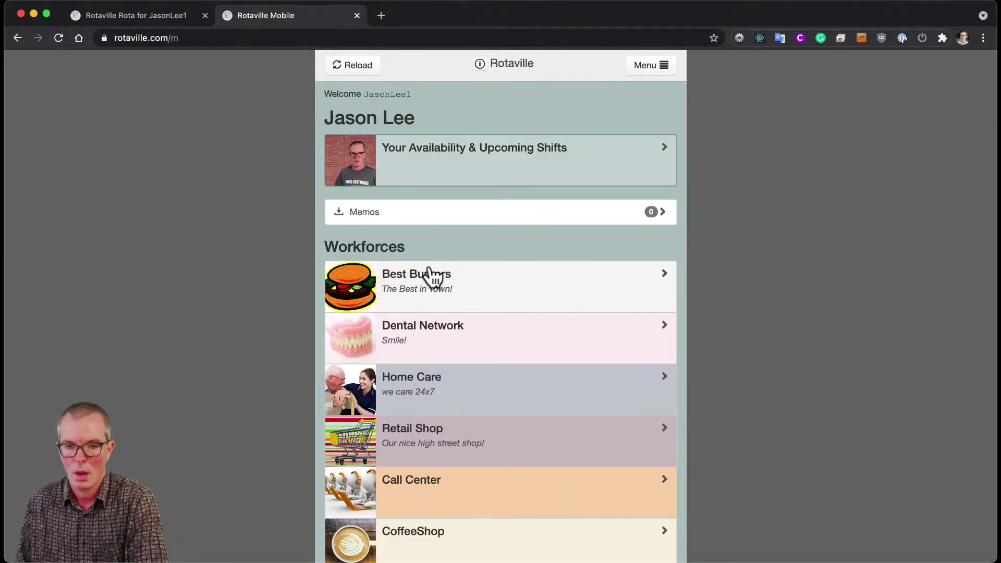
left_click(454, 294)
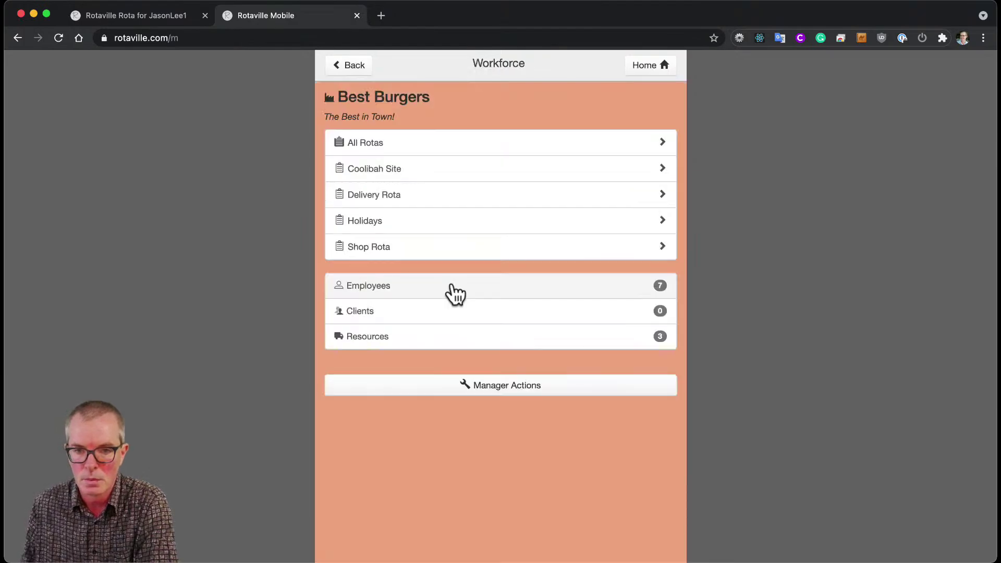
left_click(452, 286)
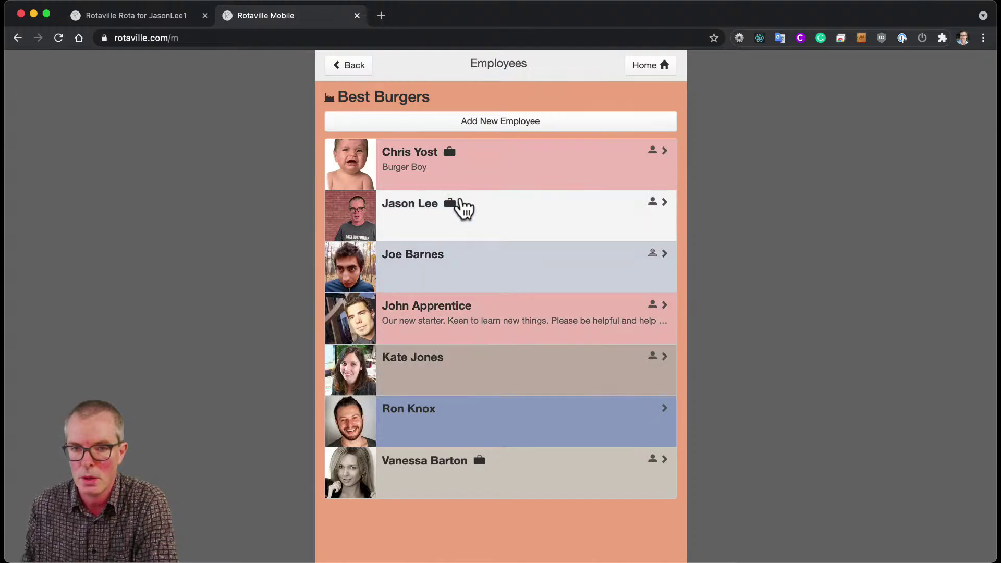
Open the mobile record of the employee described as "Our new starter" and read the description and contact details
left_click(469, 334)
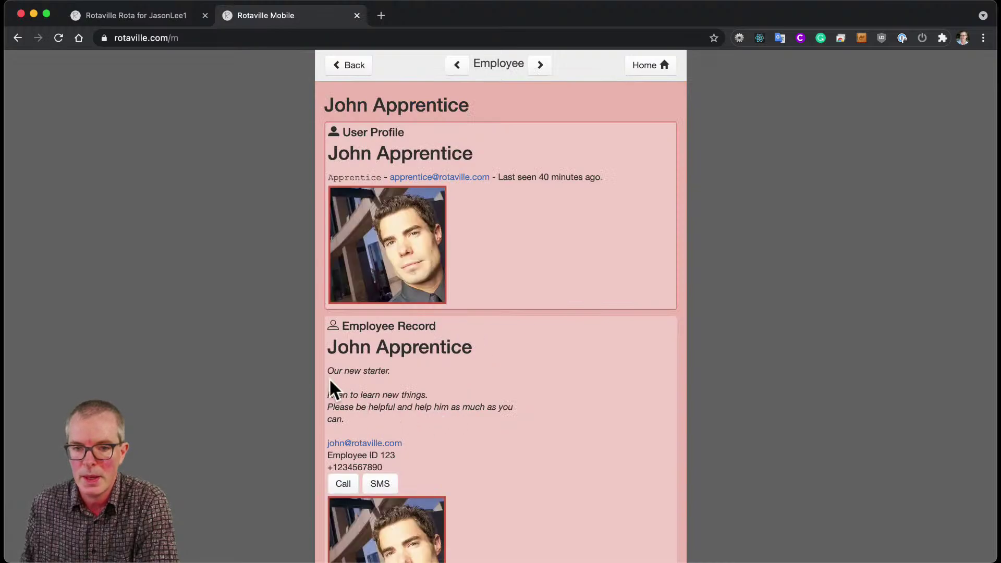
left_click_drag(328, 371, 411, 432)
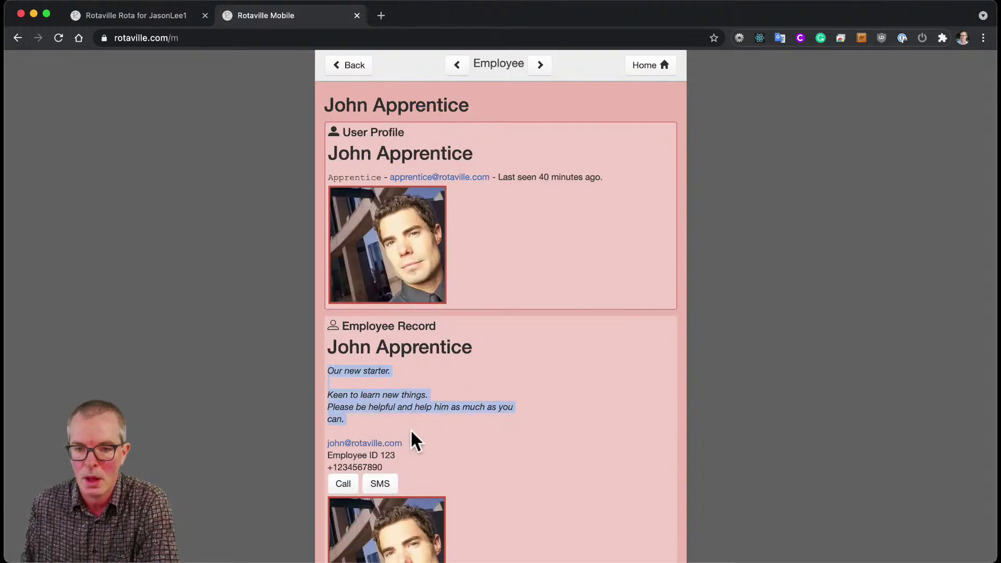
left_click(413, 441)
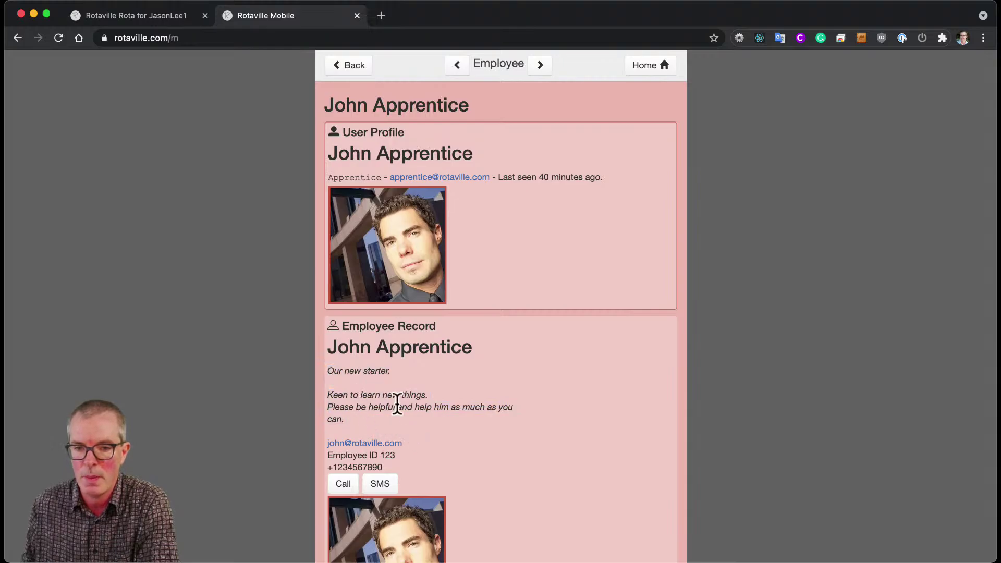
scroll(397, 406, "down", 3)
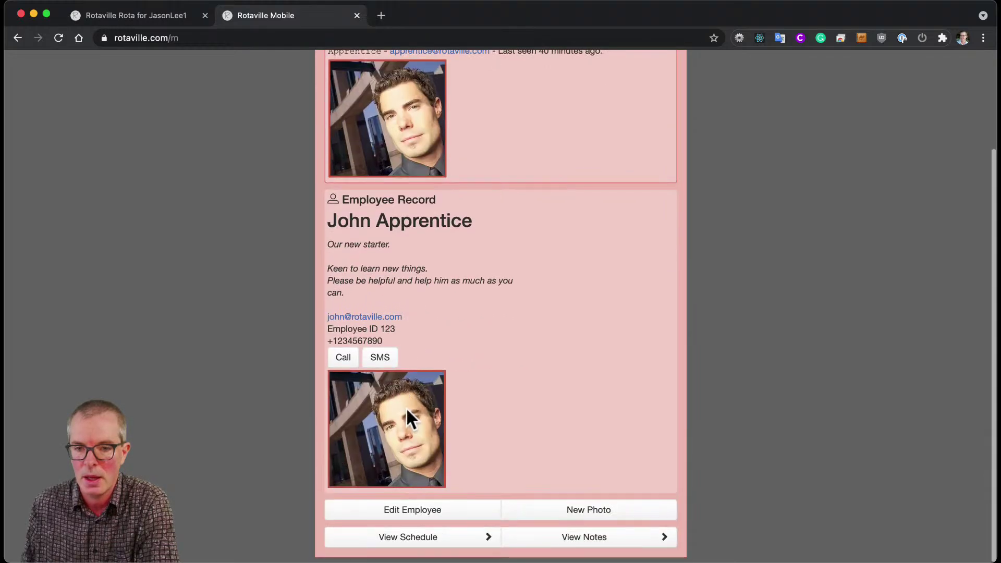
Check the new starter's current and archived notes on the mobile site, closing the mobile site when done
left_click(585, 544)
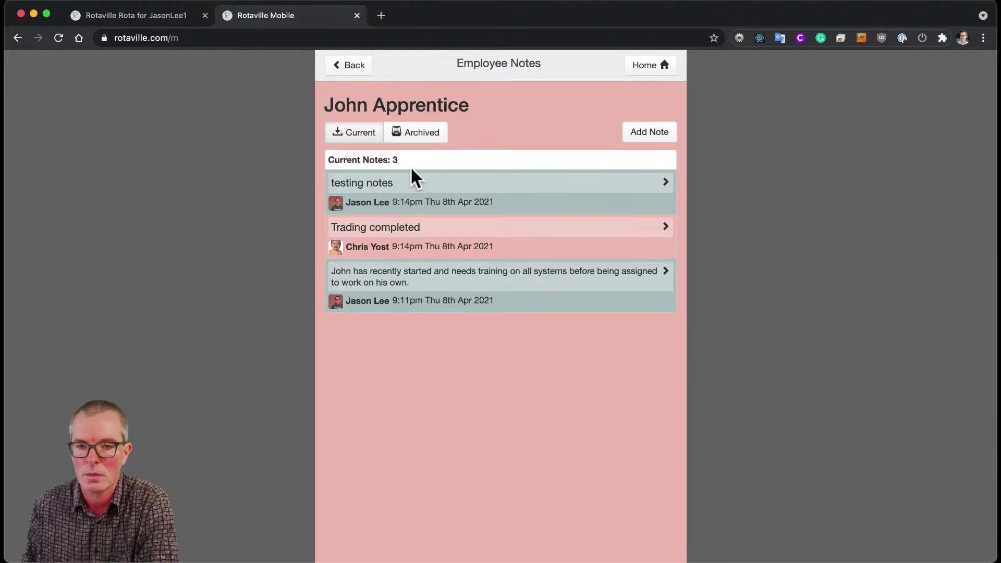
left_click(415, 136)
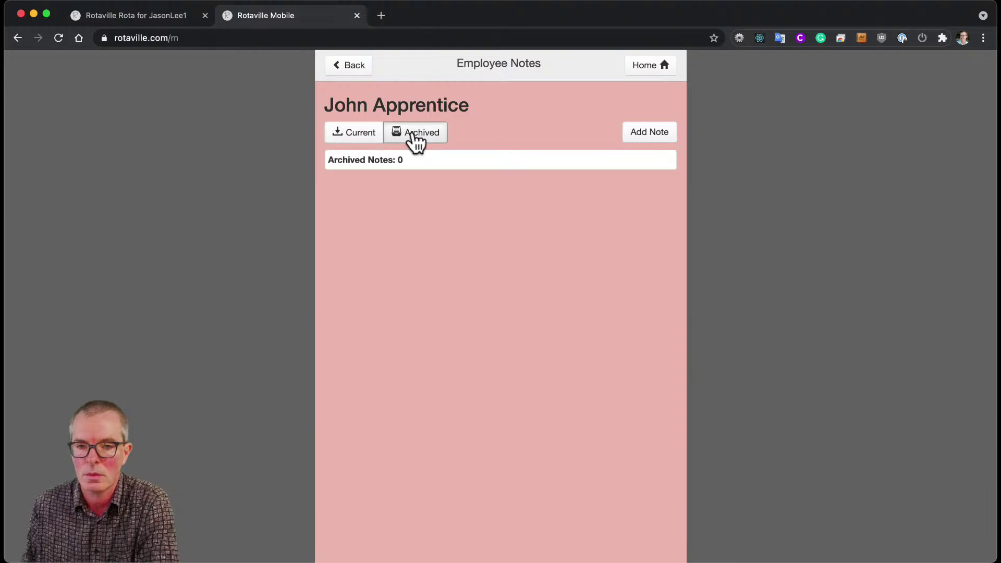
left_click(368, 136)
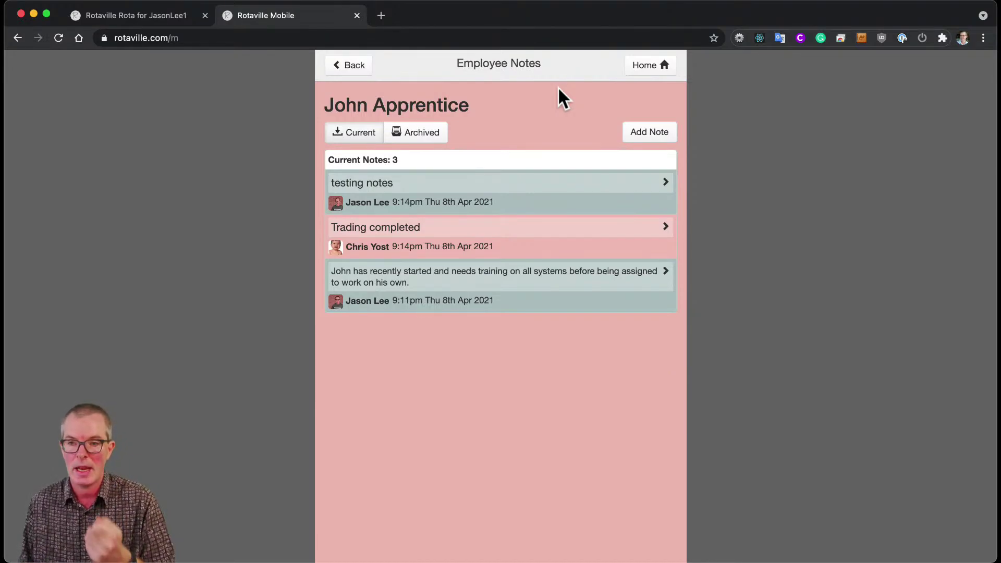
left_click(357, 16)
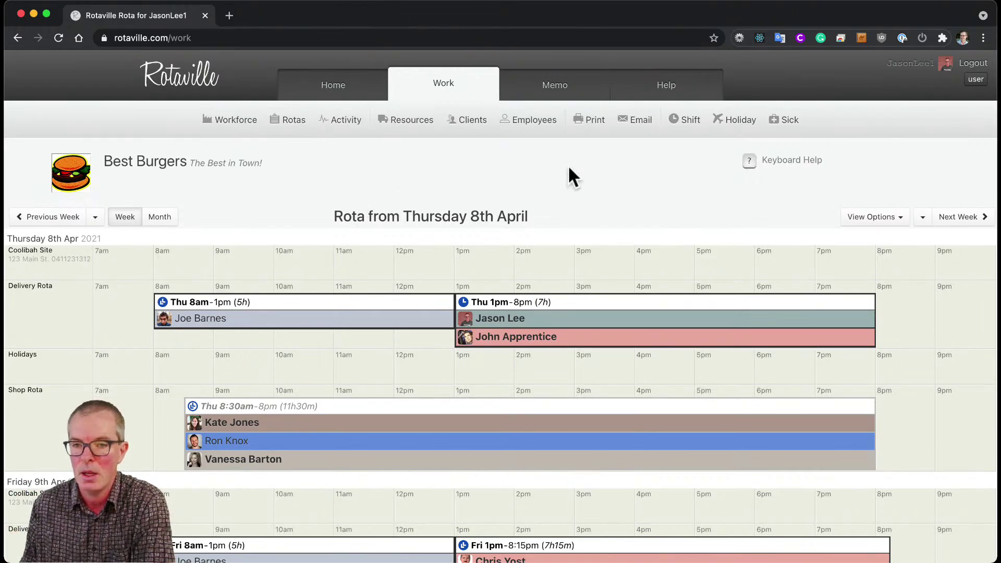
Set up an Employee Record PDF for an individual employee, choosing the new starter, who is fourth in the employee list
left_click(579, 125)
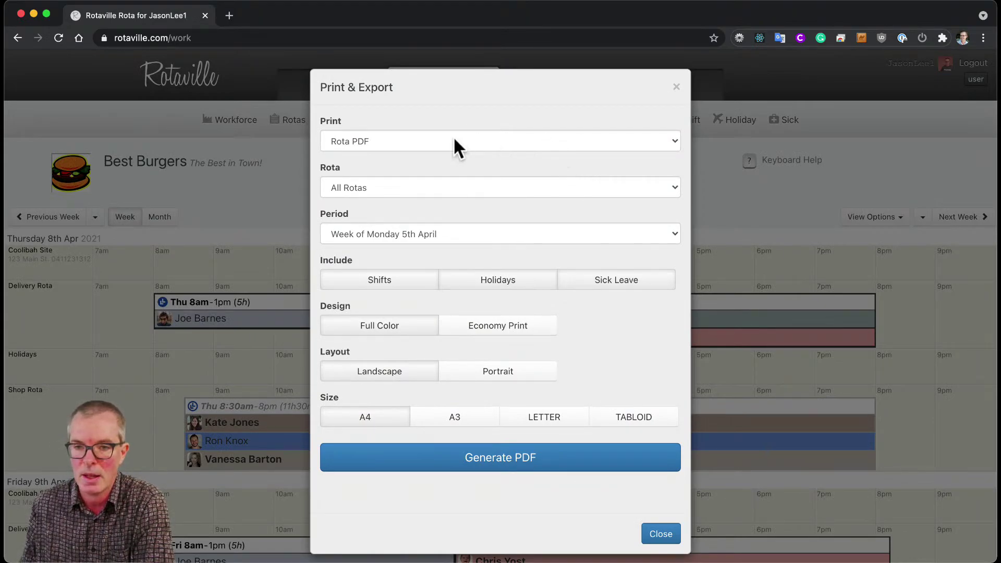
left_click(420, 146)
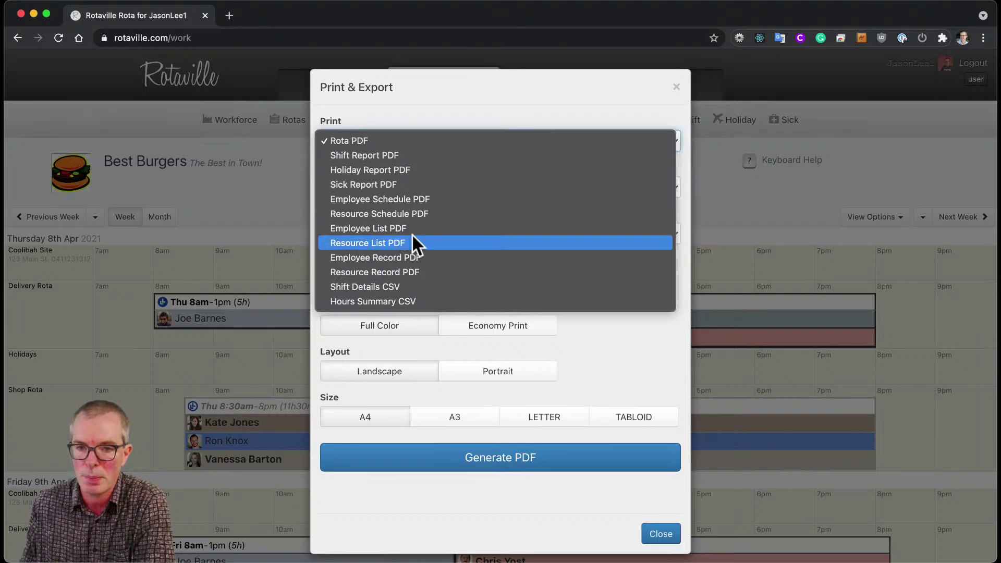
left_click(436, 258)
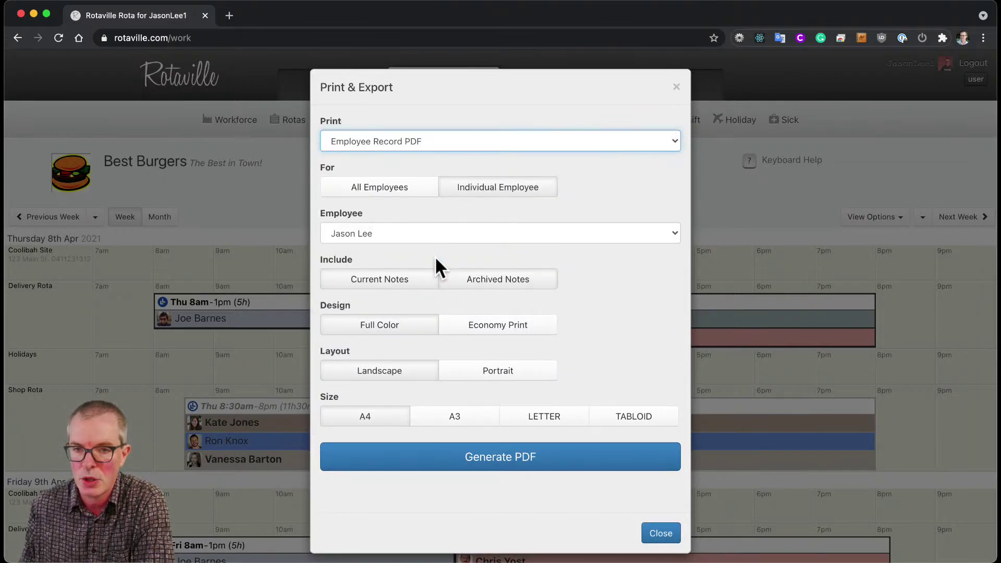
left_click(415, 197)
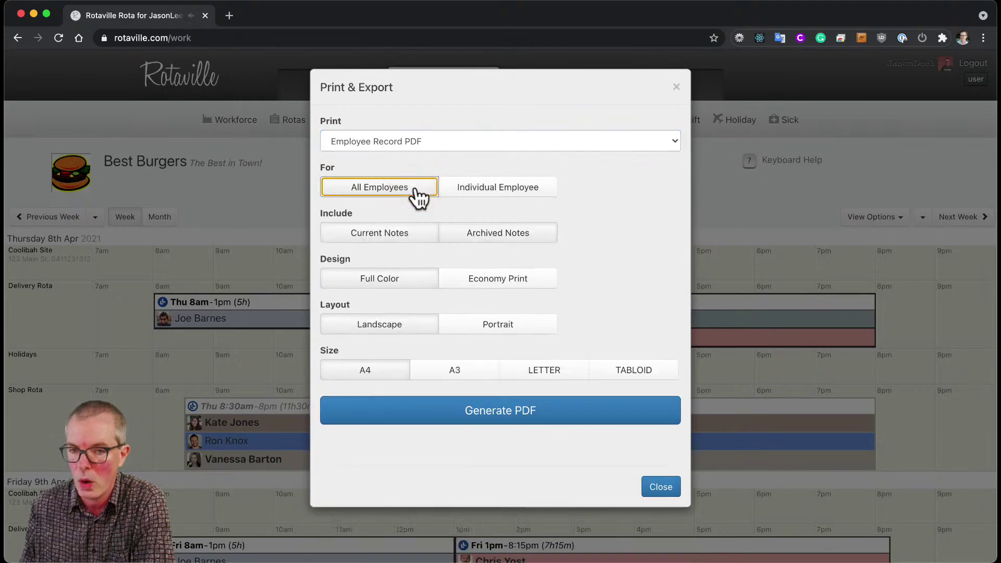
left_click(494, 190)
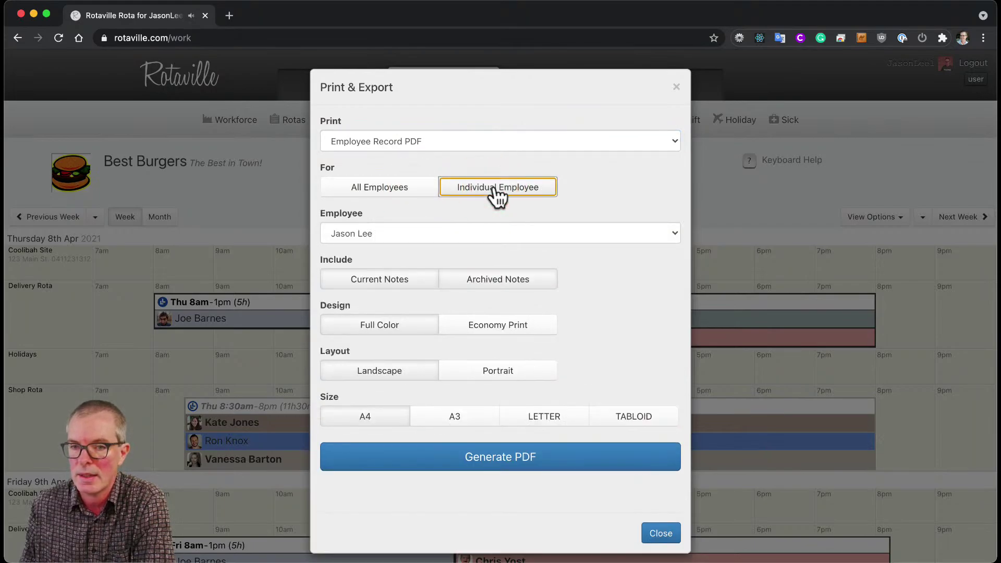
left_click(476, 233)
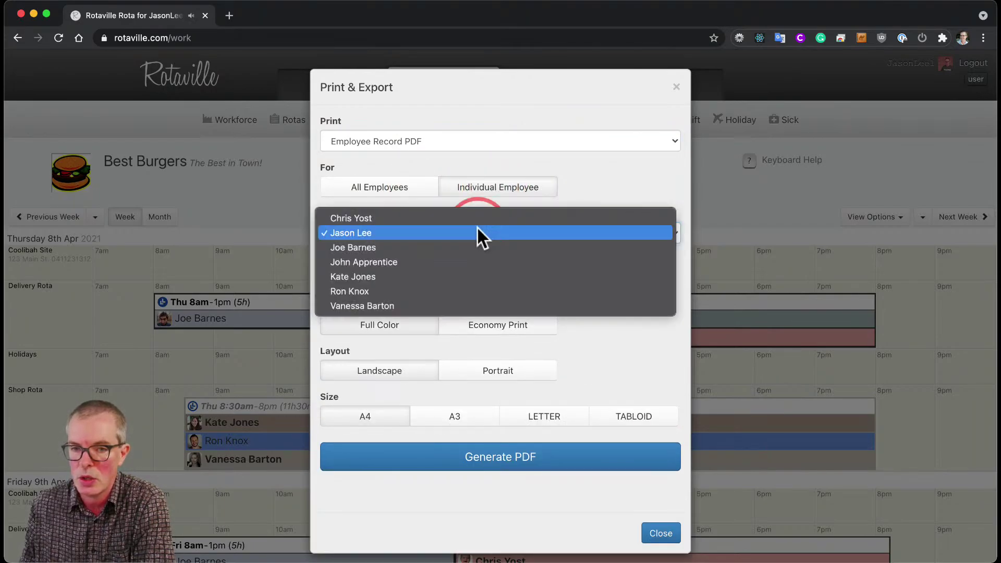
left_click(476, 262)
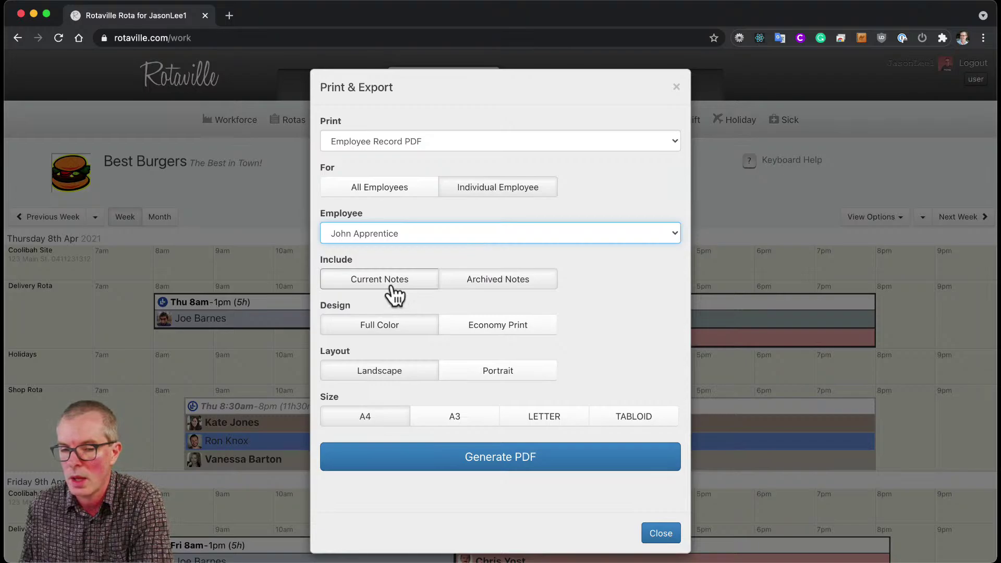
Try excluding Current Notes and Archived Notes from the printed record, and include both again
left_click(493, 288)
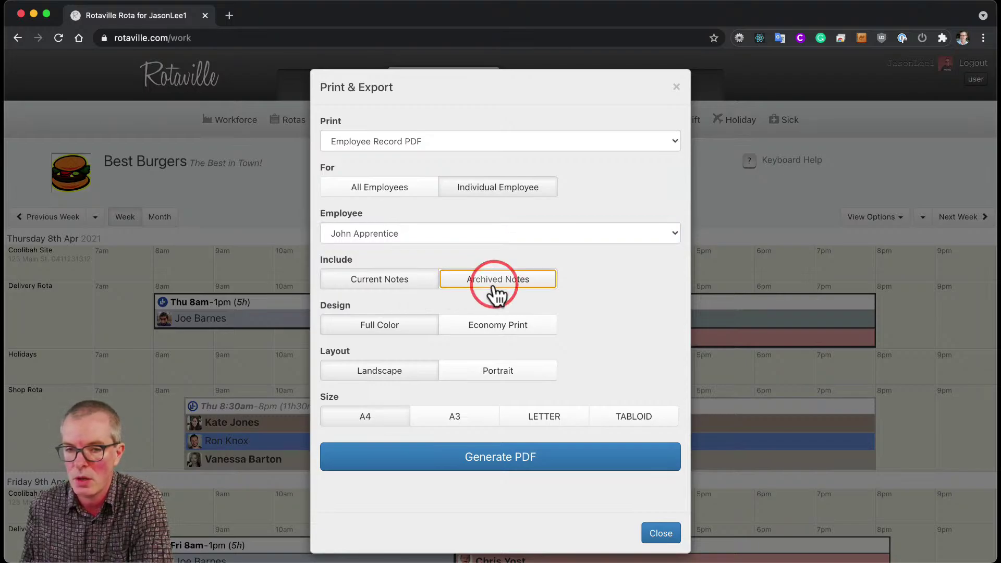
left_click(399, 276)
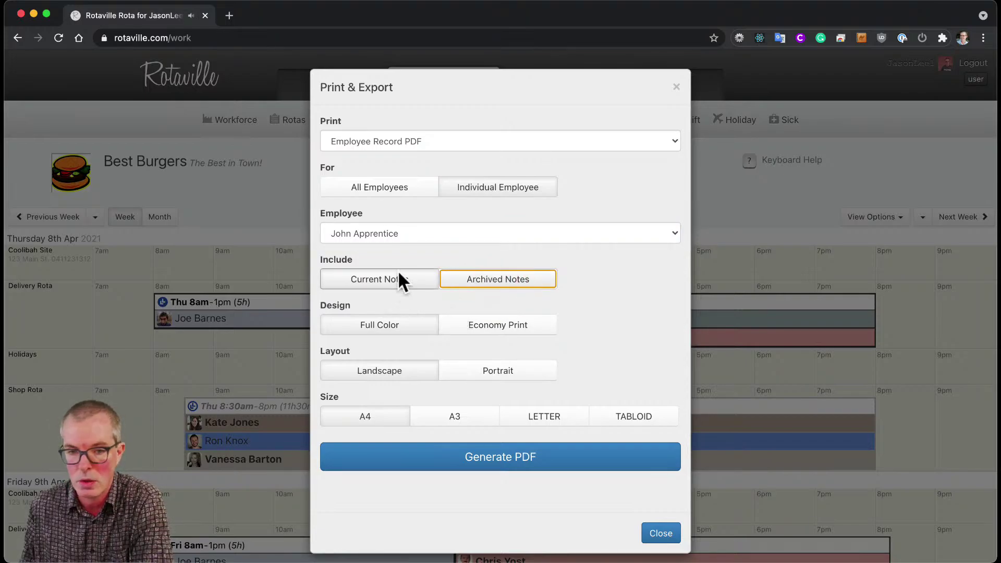
left_click(494, 289)
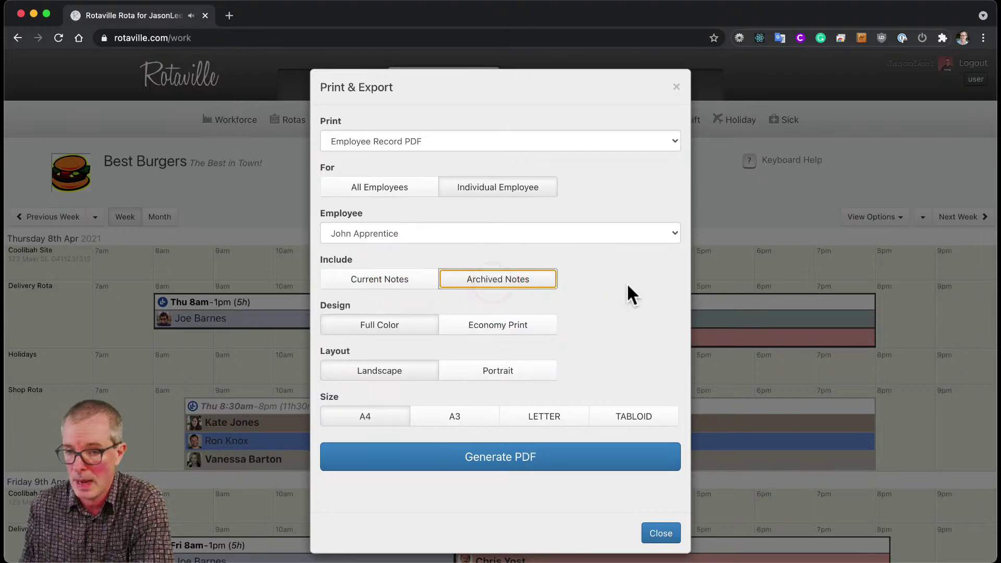
left_click(485, 280)
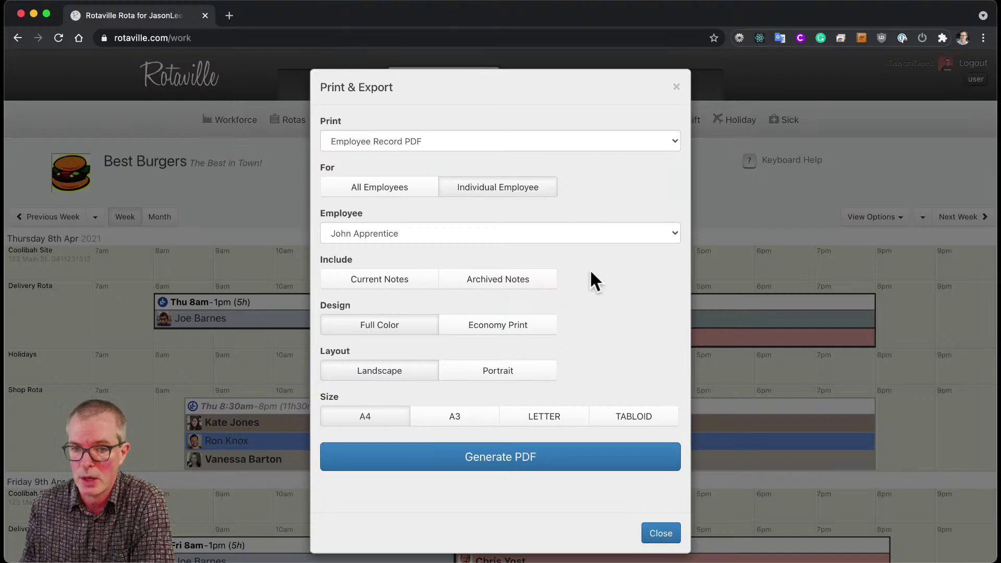
left_click(393, 280)
left_click(495, 284)
left_click(579, 280)
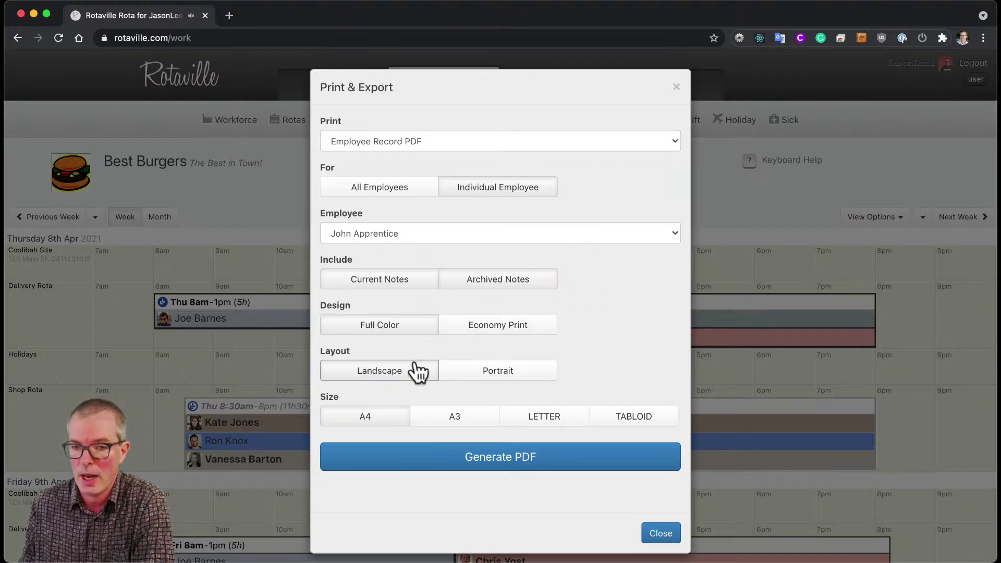
Generate the employee record PDF in Portrait layout and review its details and notes on both pages, closing the document when done
left_click(495, 373)
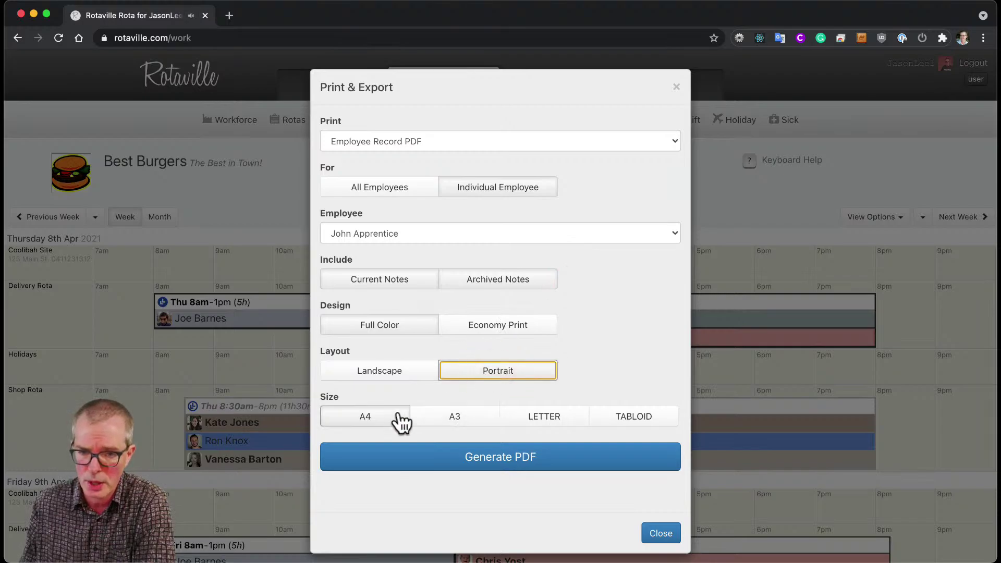
left_click(508, 458)
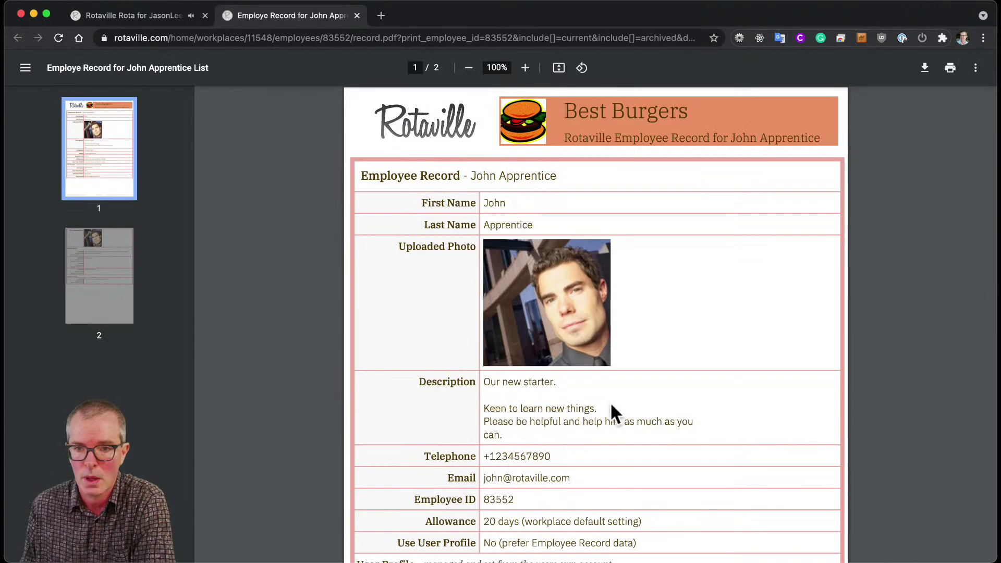
scroll(706, 400, "down", 1)
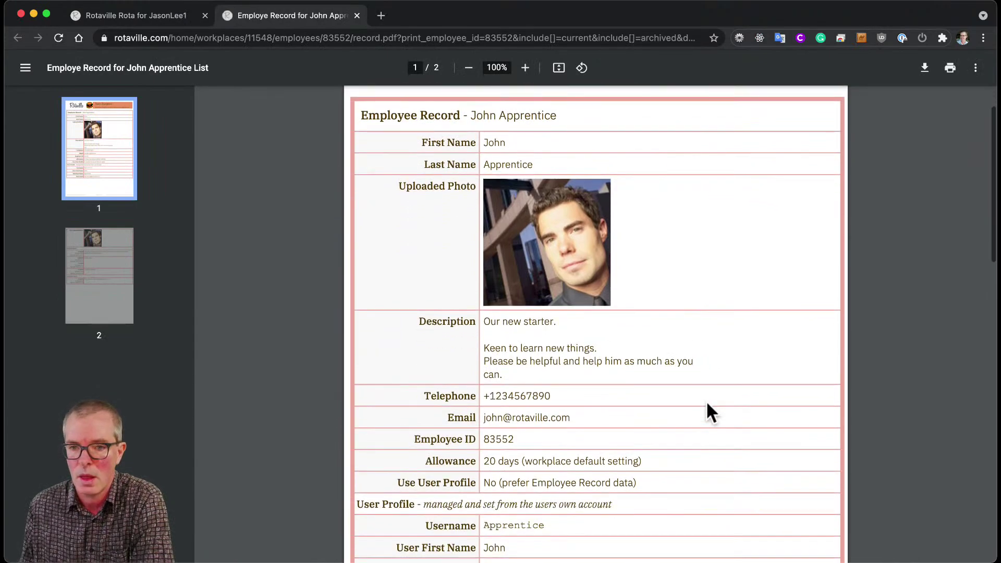
scroll(706, 403, "down", 5)
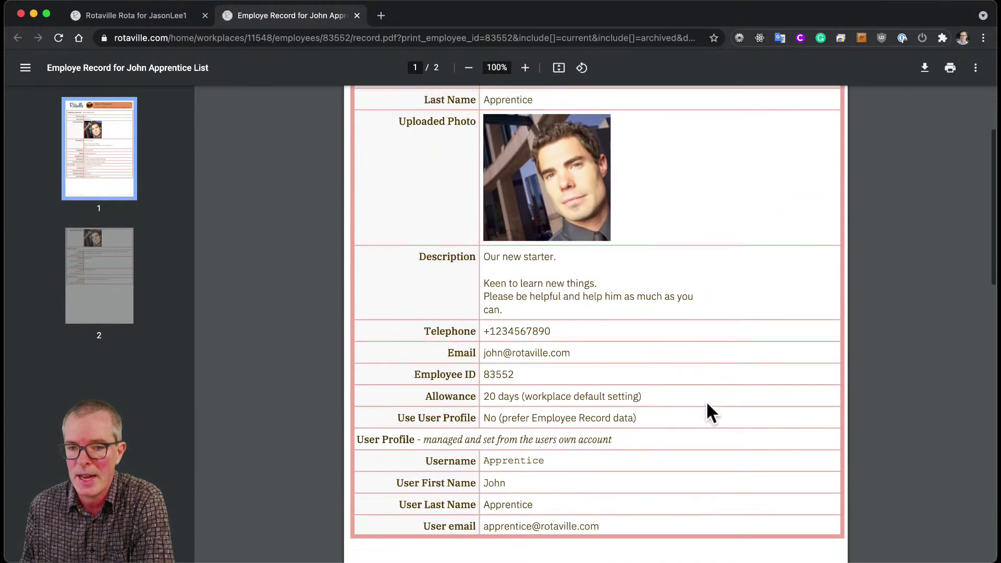
scroll(706, 404, "down", 10)
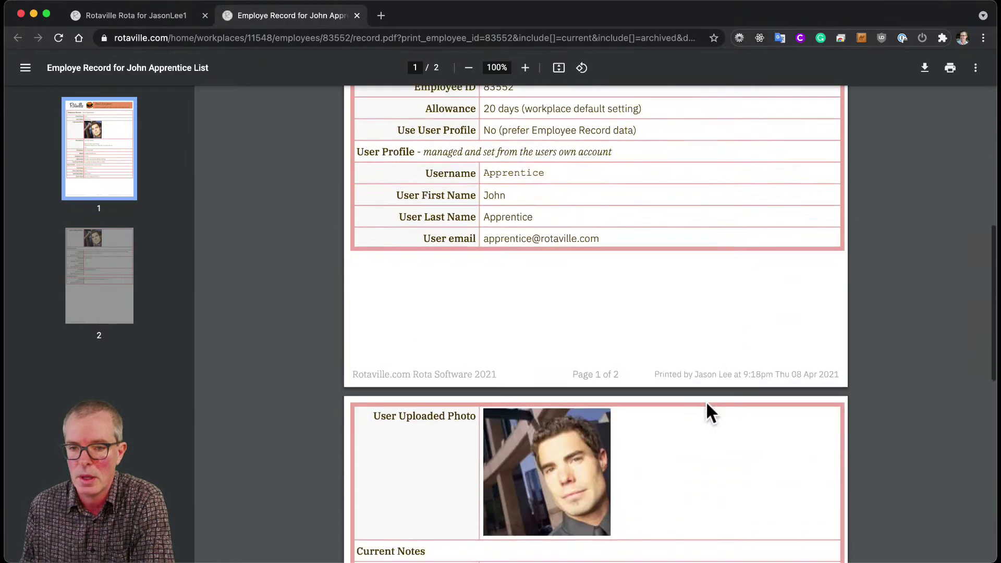
scroll(707, 403, "down", 8)
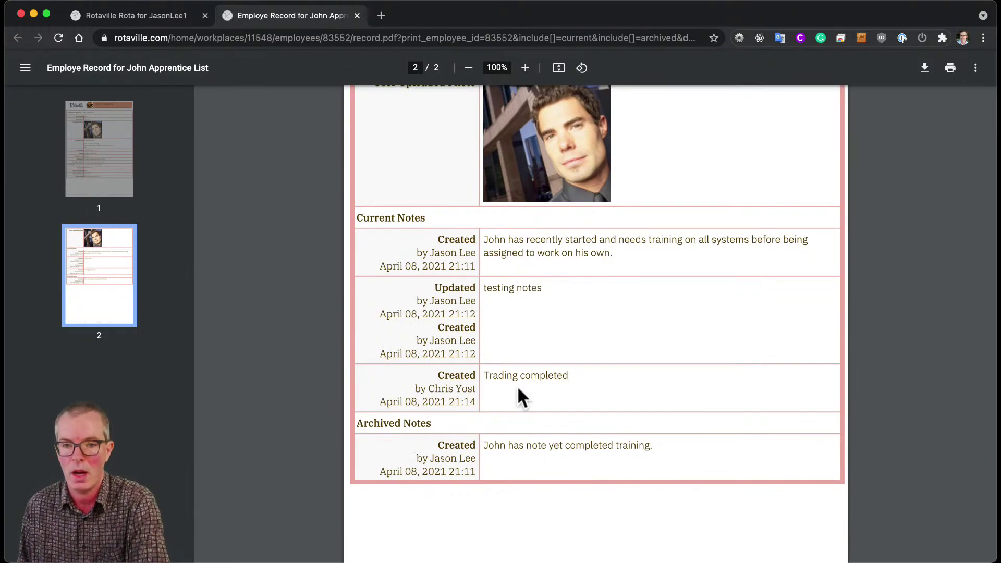
scroll(380, 260, "up", 15)
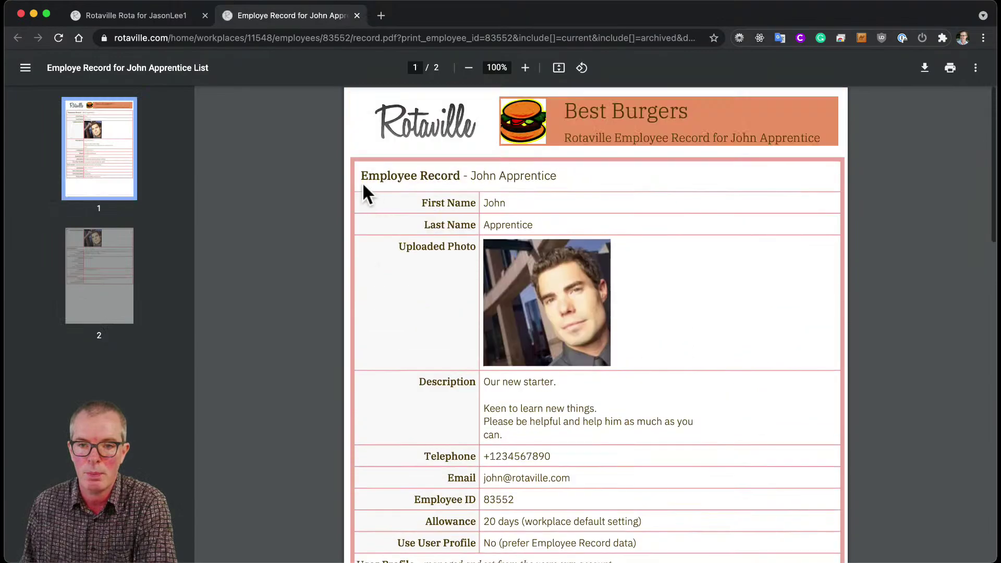
left_click(357, 16)
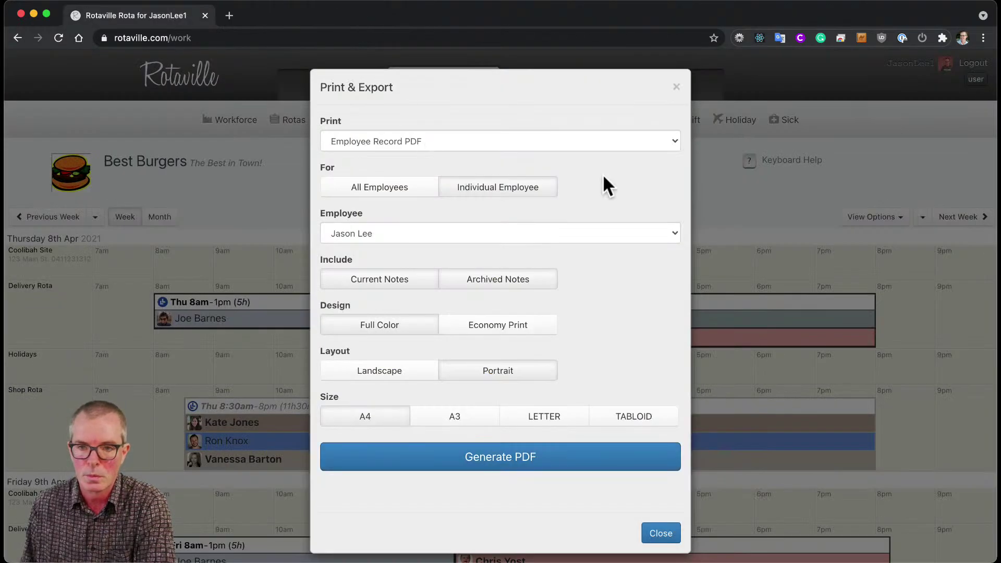
Leave the print settings and look over the client and resource lists, opening the Big Trolley resource's record and notes
left_click(676, 87)
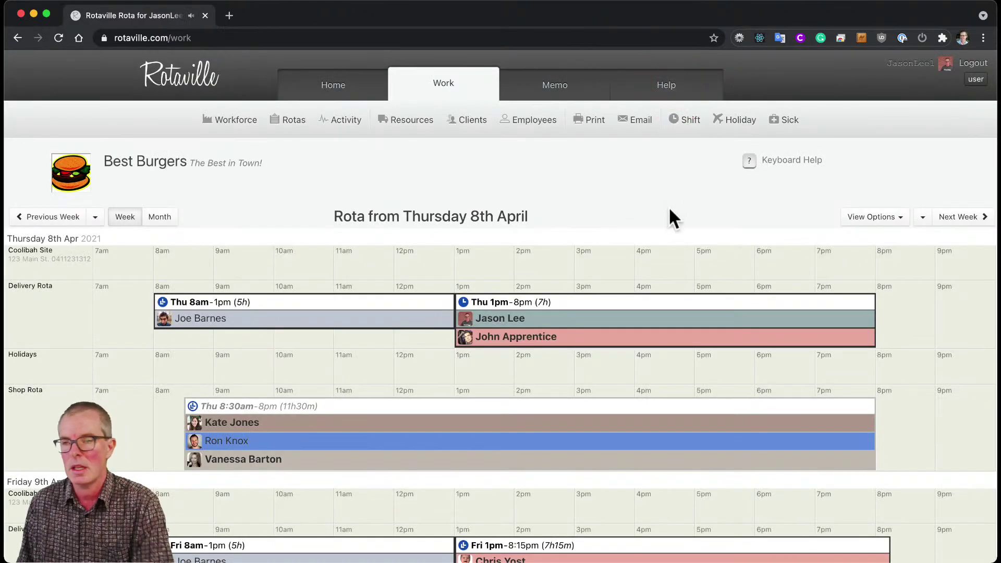
left_click(464, 123)
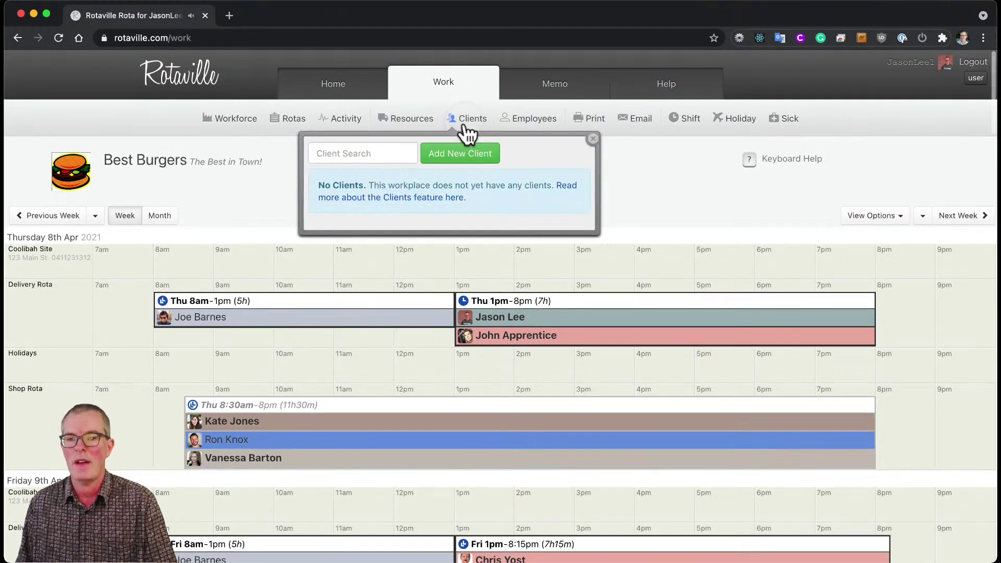
left_click(420, 121)
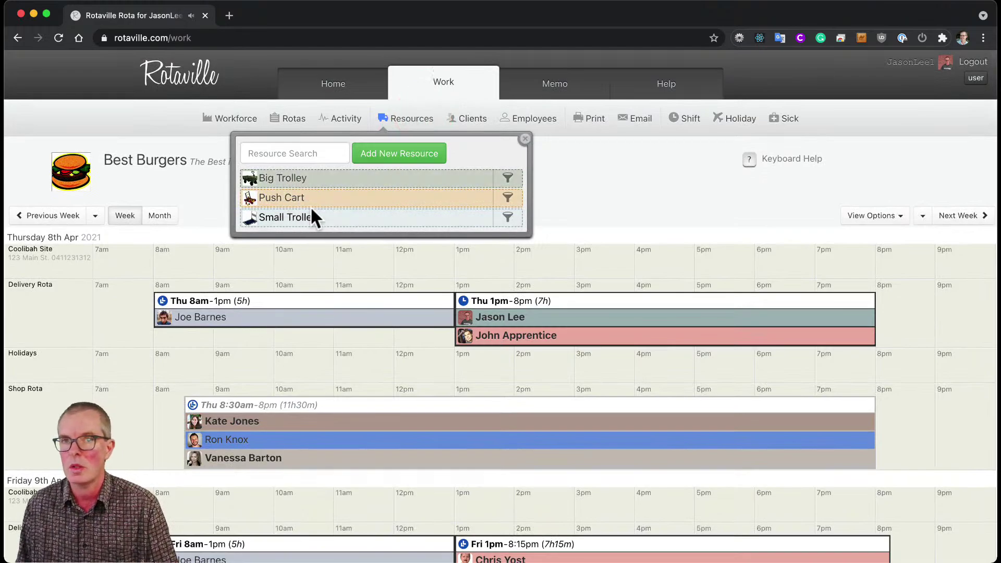
left_click(291, 180)
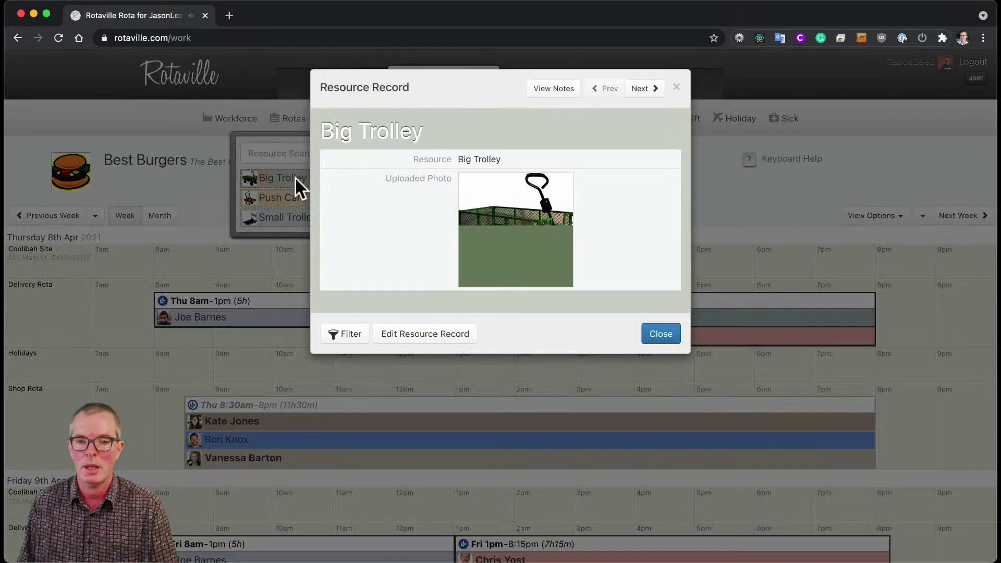
left_click(550, 89)
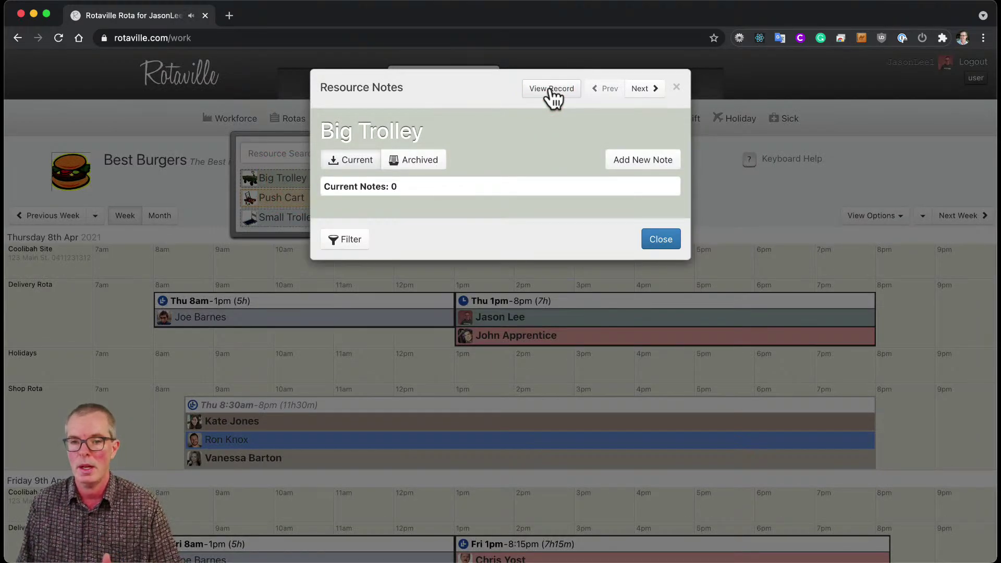
Add a current note to the Big Trolley resource reading "It has a dodgy left back wheel."
left_click(640, 159)
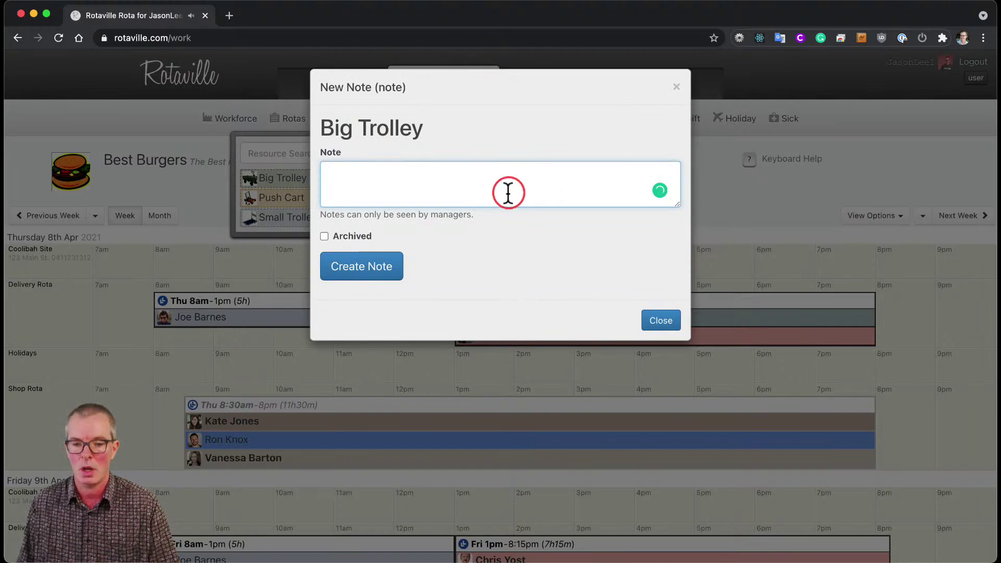
type("It has a ")
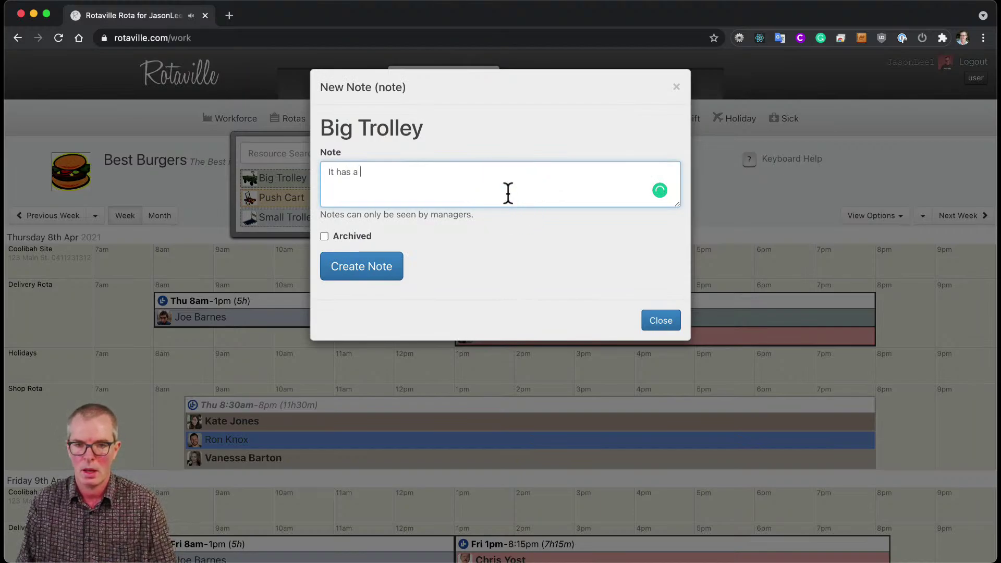
type("dog")
key("BackSpace")
type("dgy ")
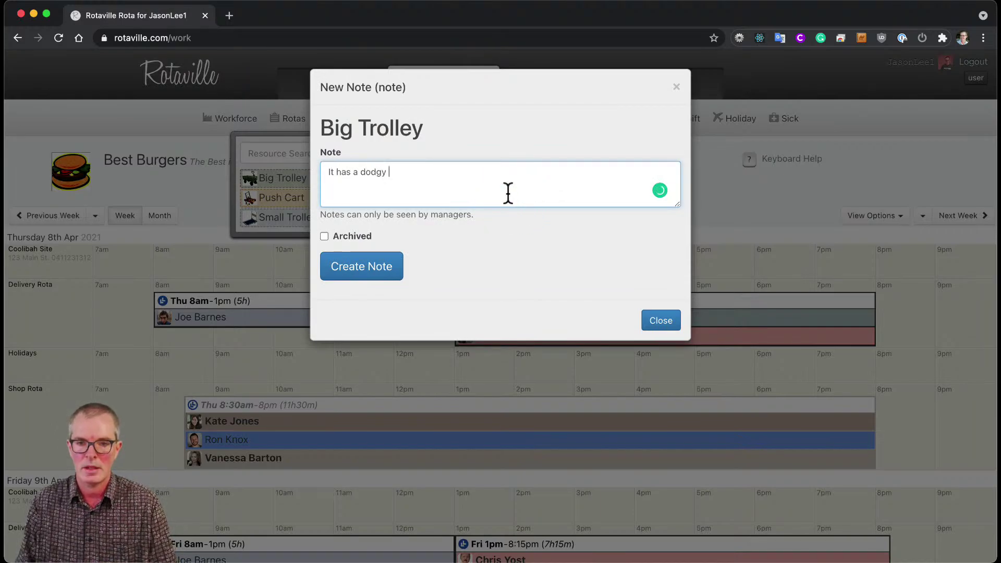
type("left bac")
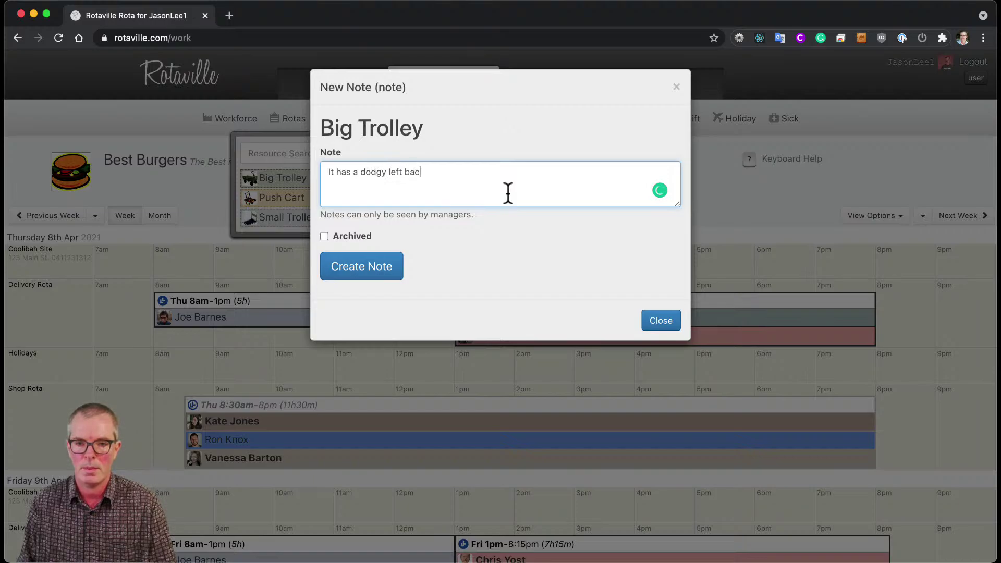
type("k wheel.")
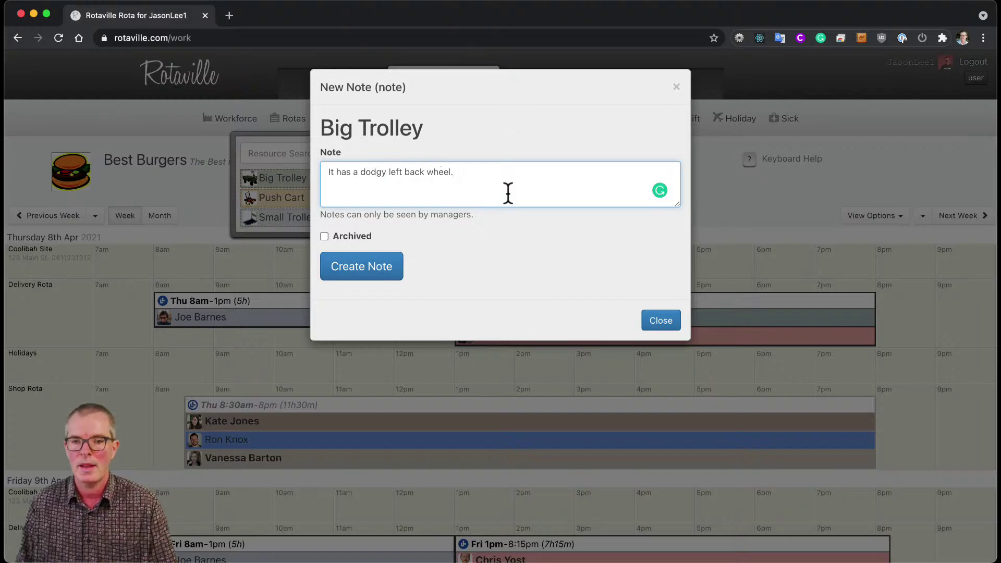
triple_click(438, 174)
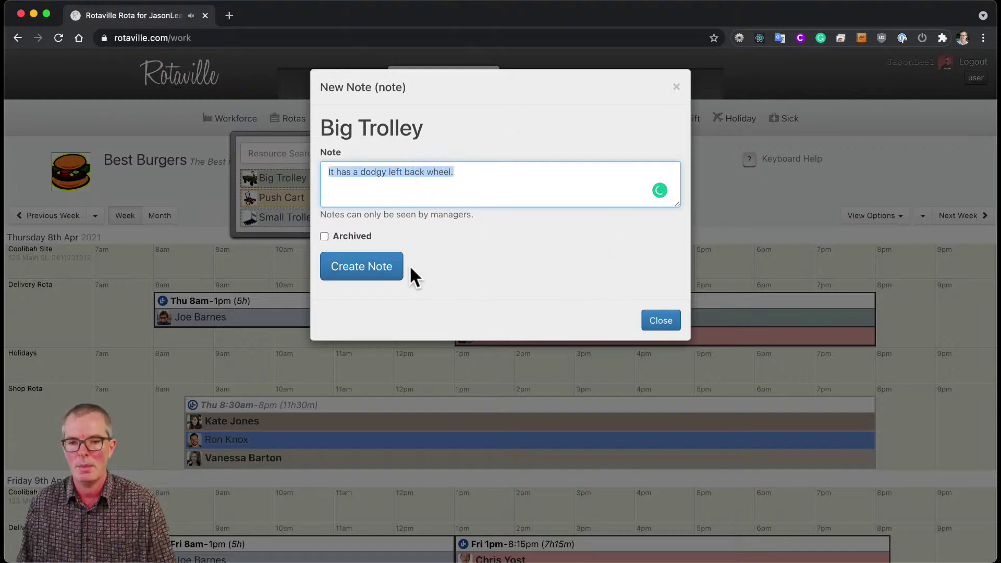
left_click(374, 264)
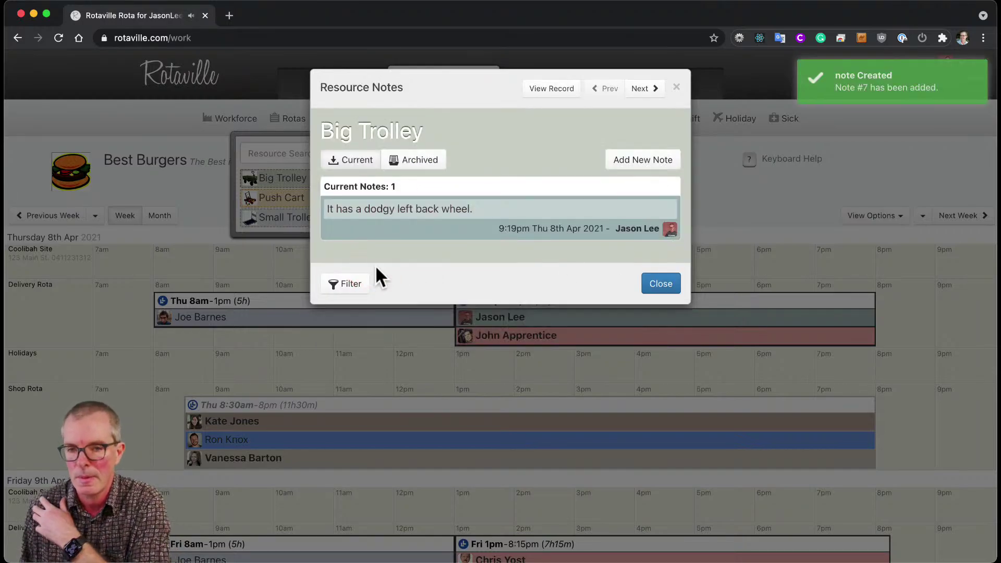
Copy the note's text into the Big Trolley record's description, add "please be careful" below it, and update the record
mouse_move(375, 218)
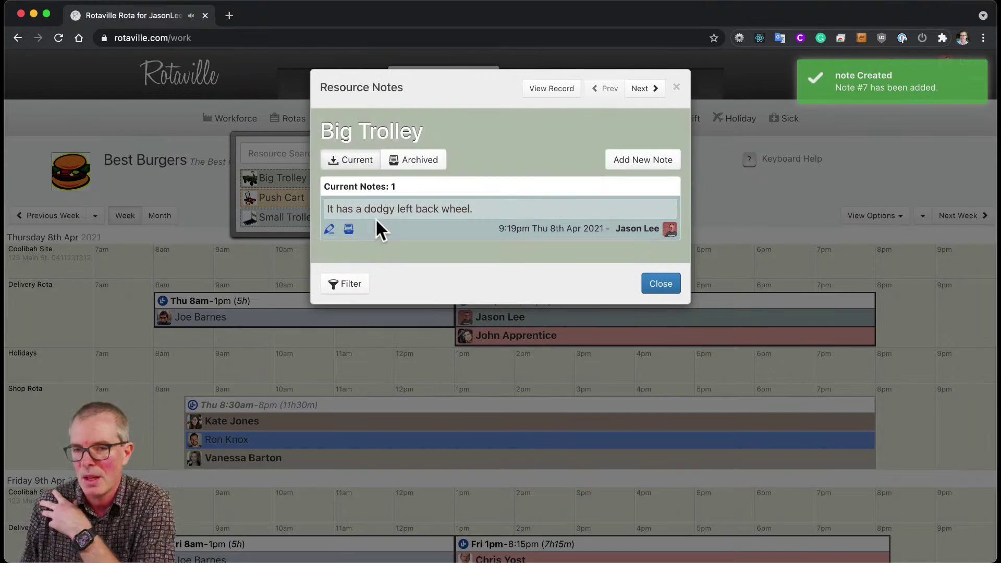
triple_click(411, 210)
key("super+c")
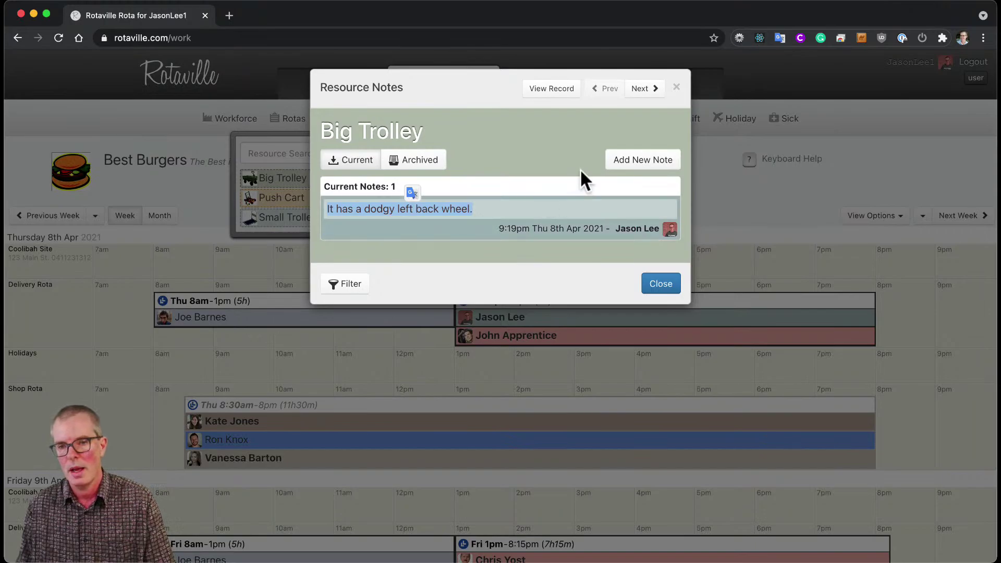
left_click(546, 89)
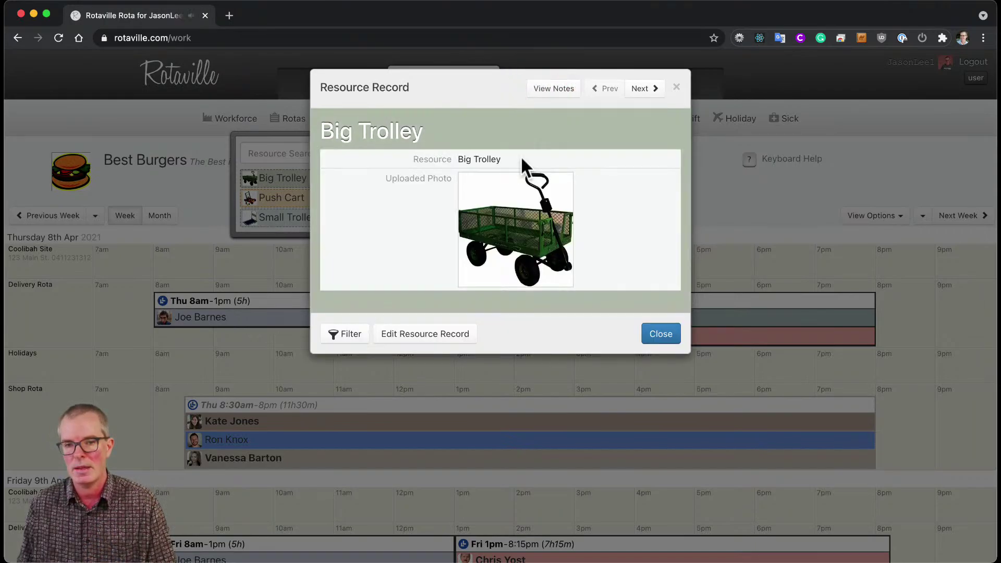
left_click(424, 340)
left_click(454, 224)
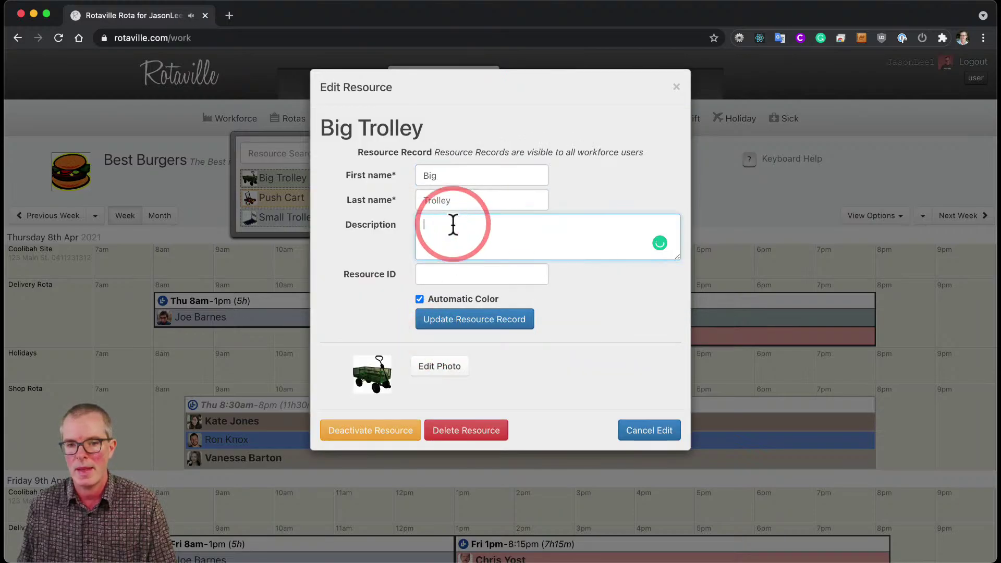
key("super+v")
type("p")
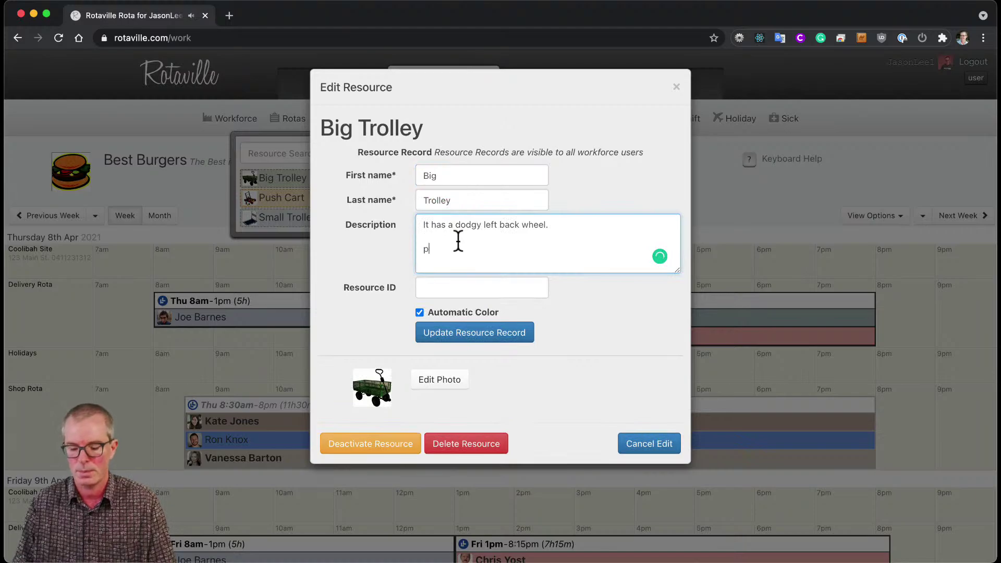
type("lease be careful")
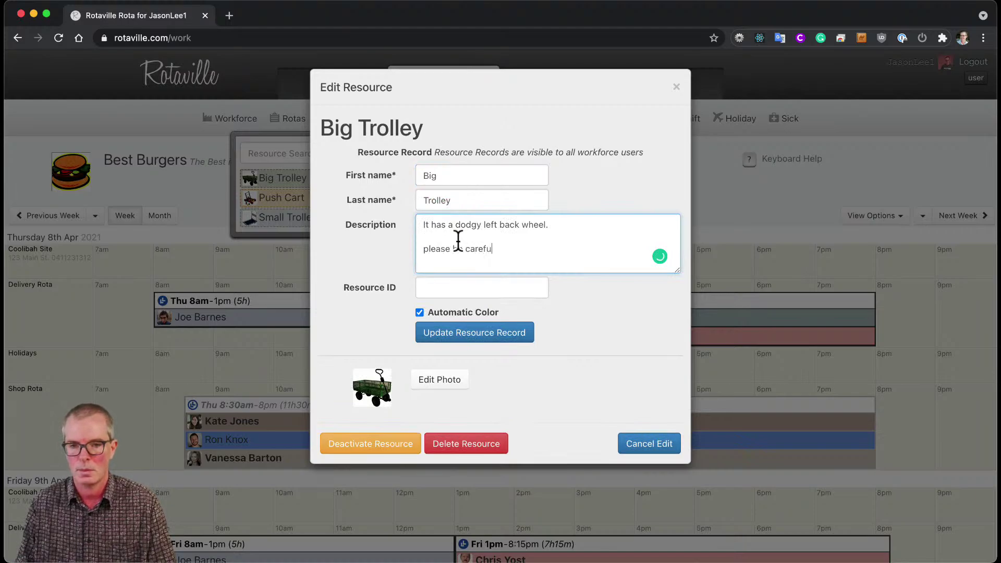
left_click(469, 337)
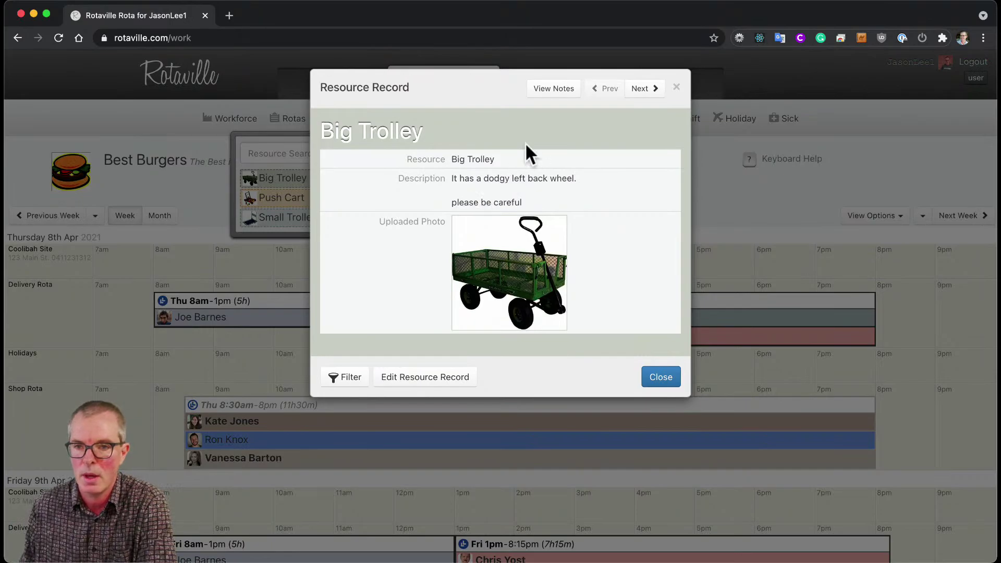
Review the Big Trolley's current notes and close them, returning to the resource list
left_click(553, 97)
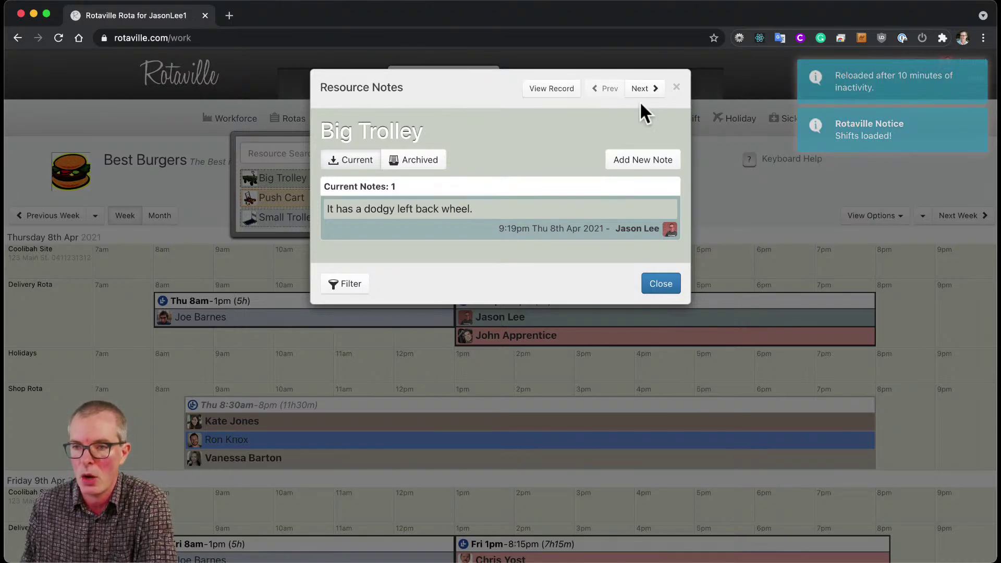
left_click(675, 88)
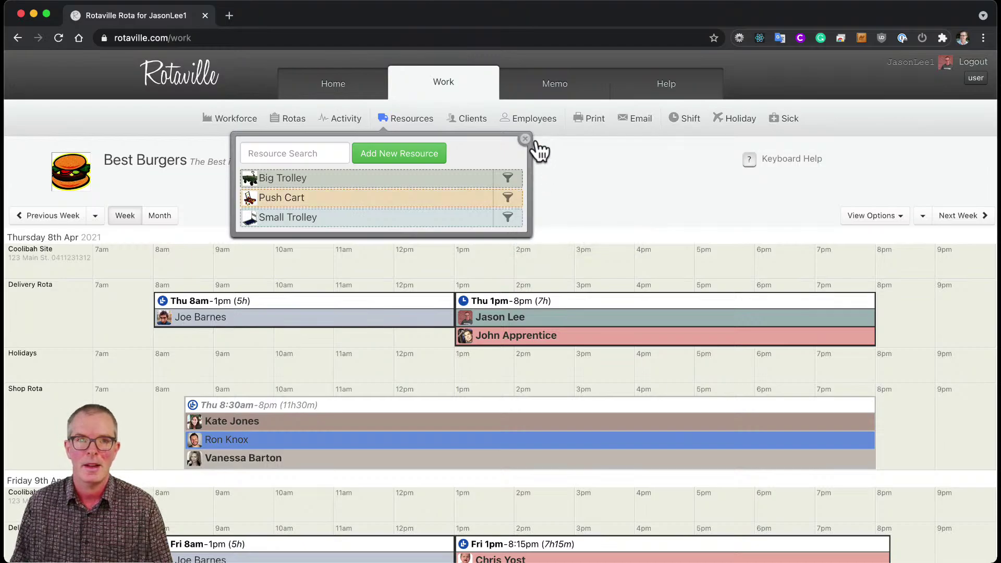
left_click(578, 197)
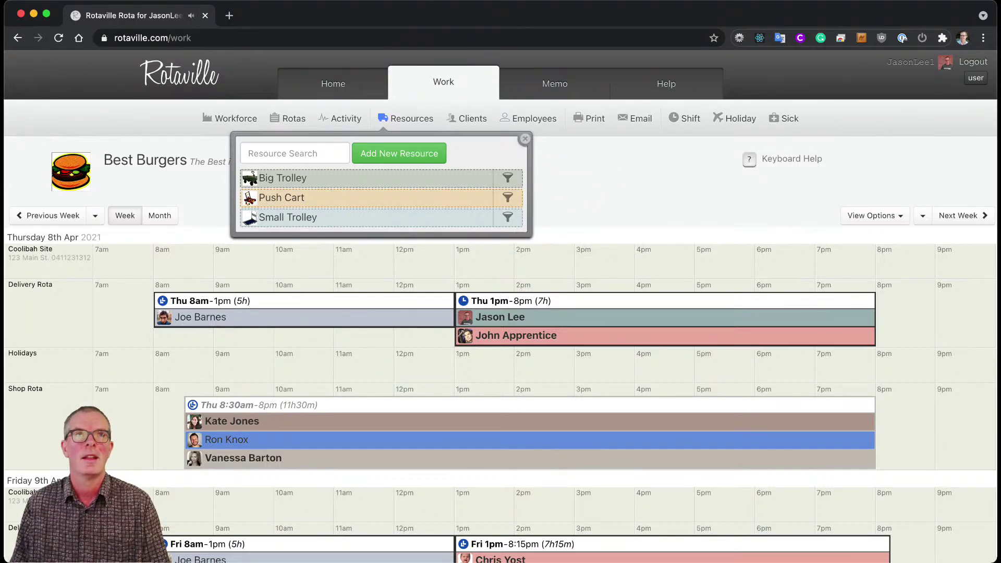